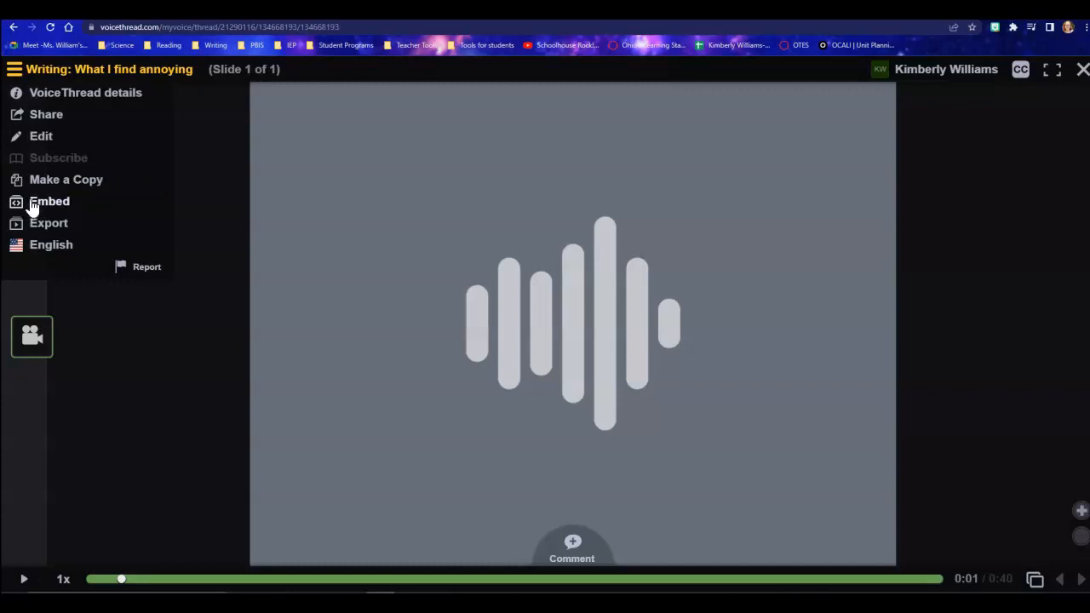
# Step: Open the sharing options for "Writing: What I find annoying" and view its share link with the View and Comment permissions
pyautogui.click(29, 119)
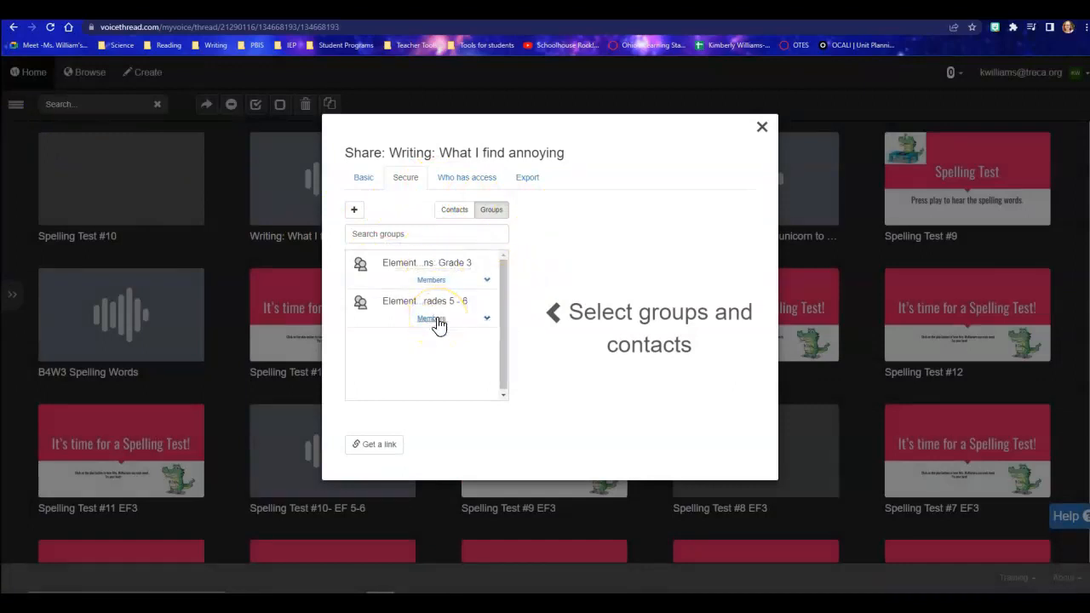
pyautogui.click(385, 450)
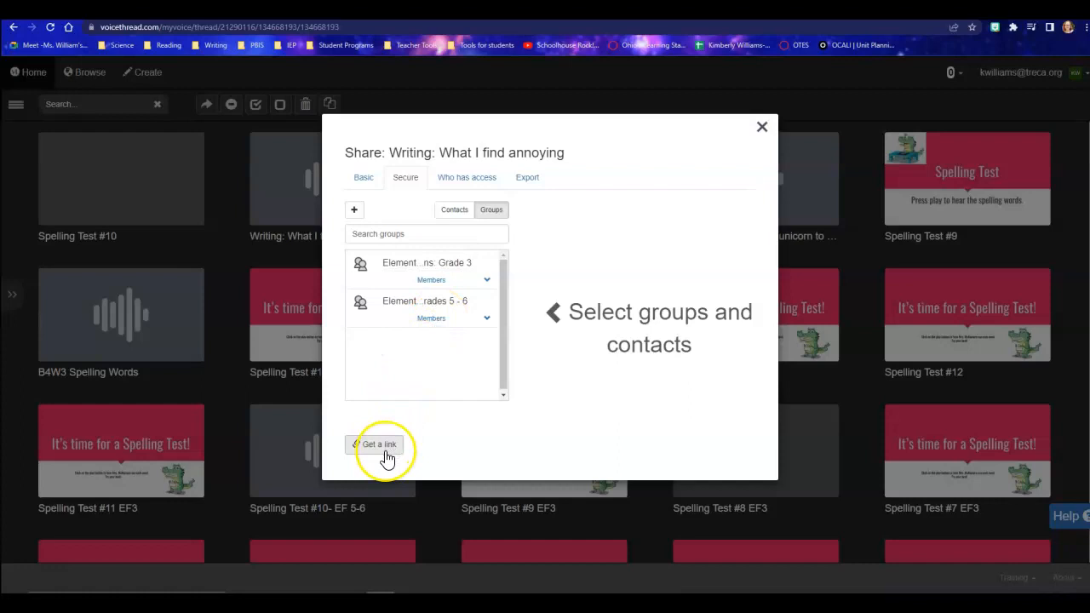
pyautogui.click(385, 449)
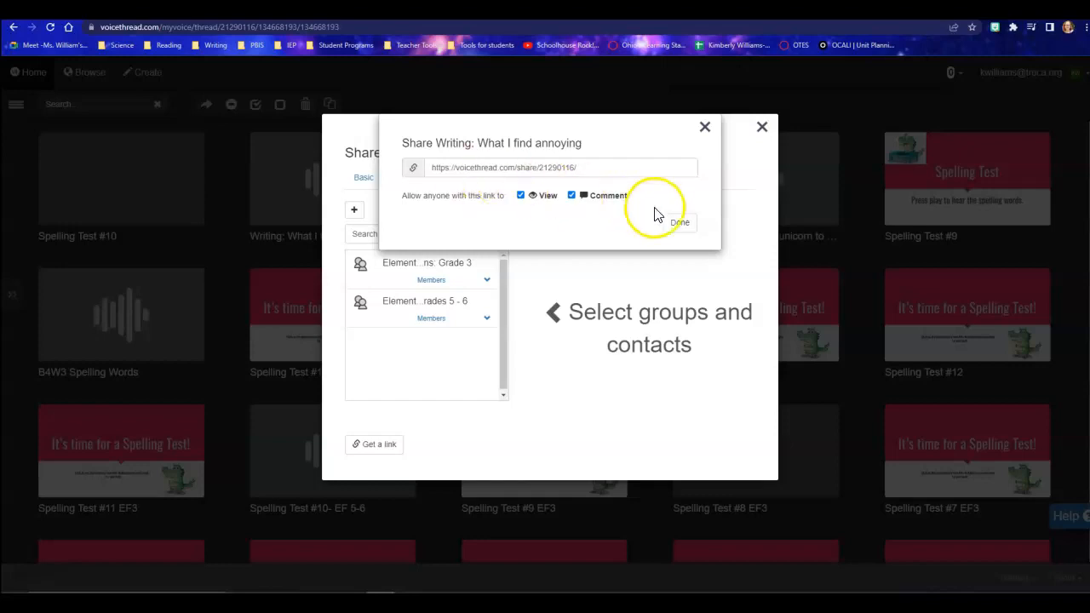
pyautogui.click(679, 223)
# Step: Look through the member list of the Grade 3 group and close the sharing options
pyautogui.click(488, 279)
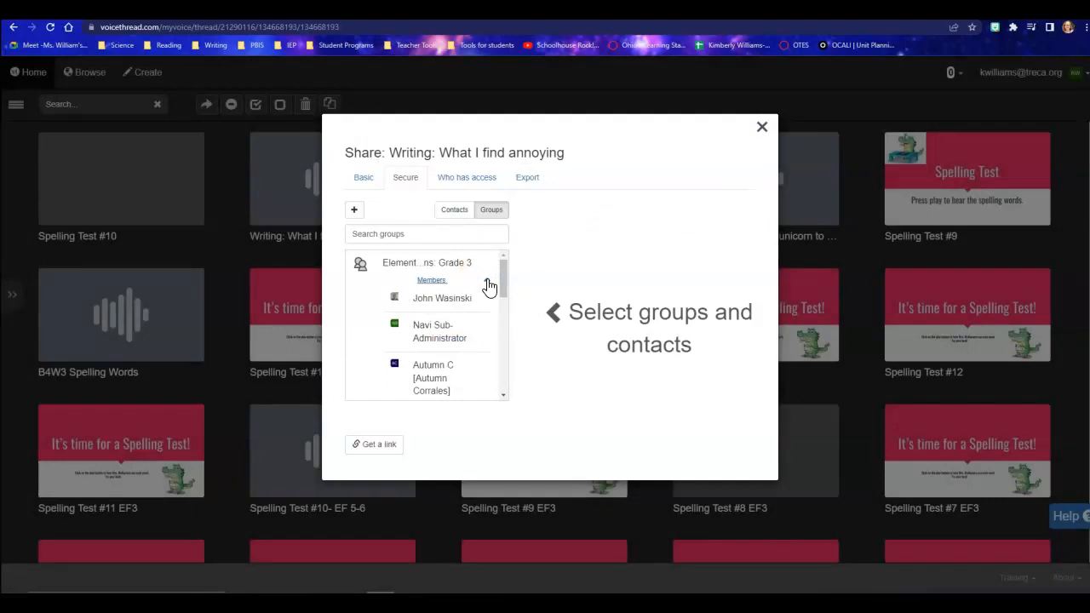
pyautogui.click(488, 281)
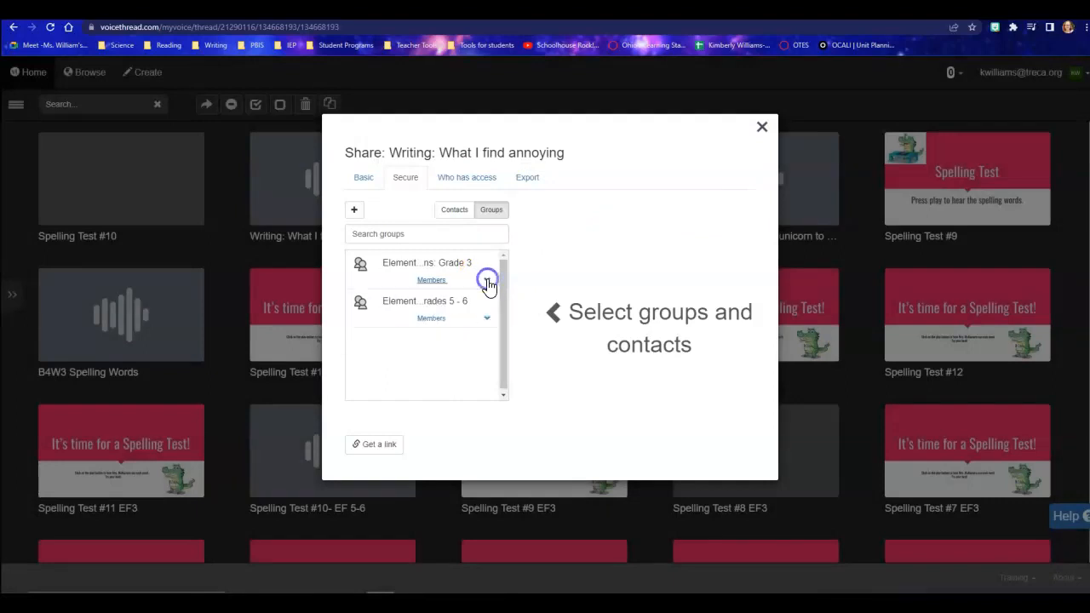
pyautogui.click(765, 128)
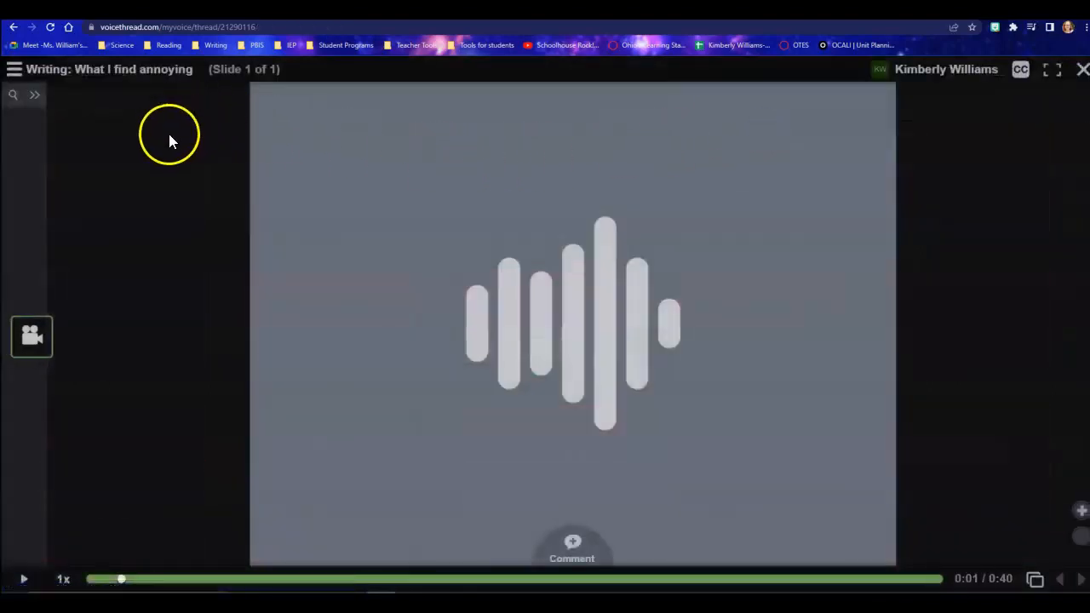
# Step: Copy the embed code of the VoiceThread "Writing: What I find annoying"
pyautogui.click(127, 88)
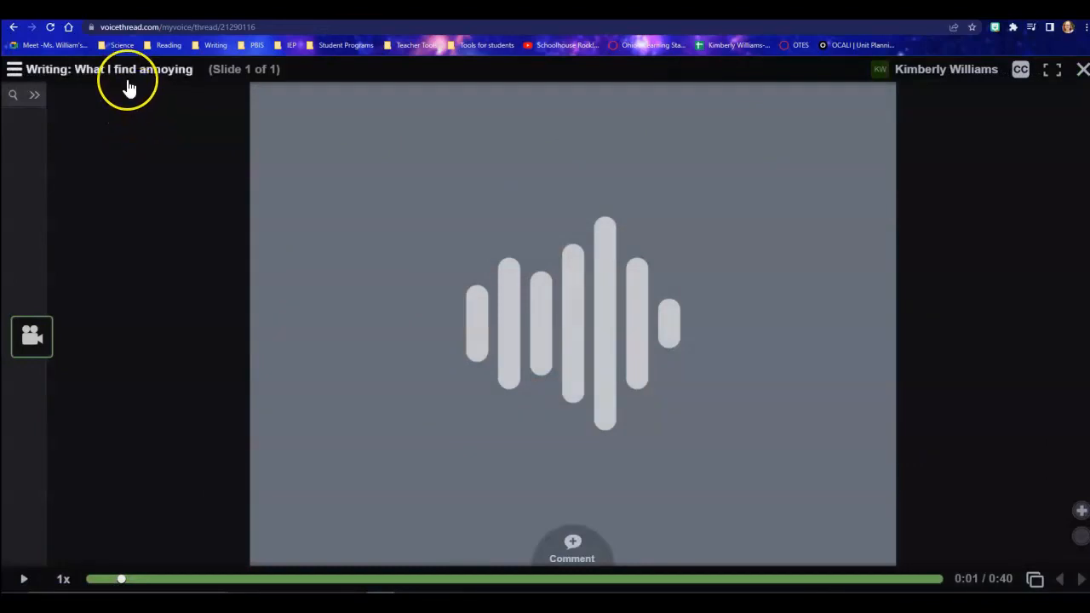
pyautogui.click(119, 92)
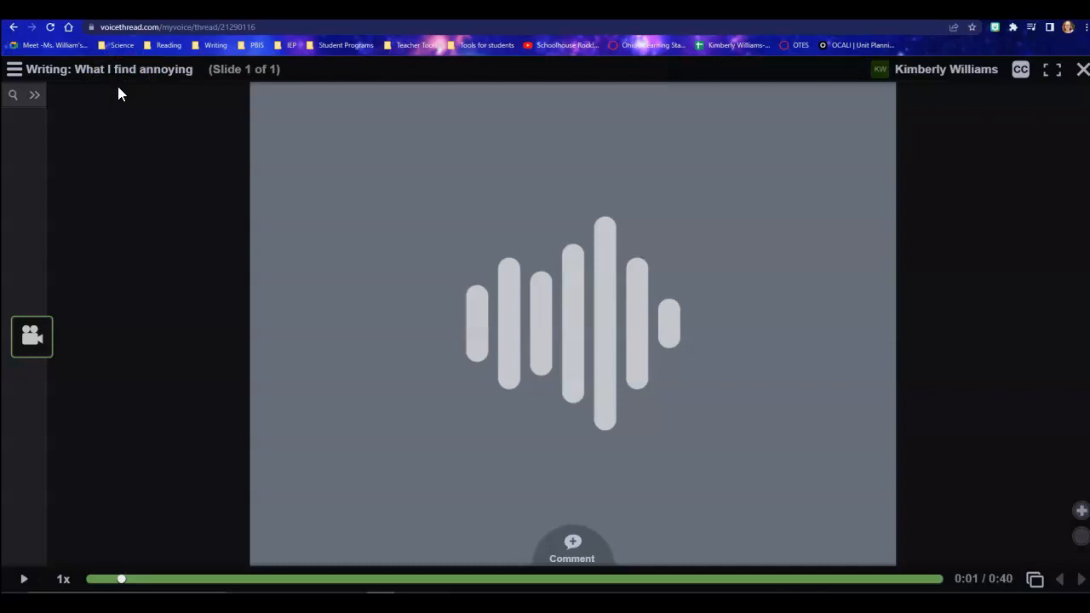
pyautogui.click(16, 75)
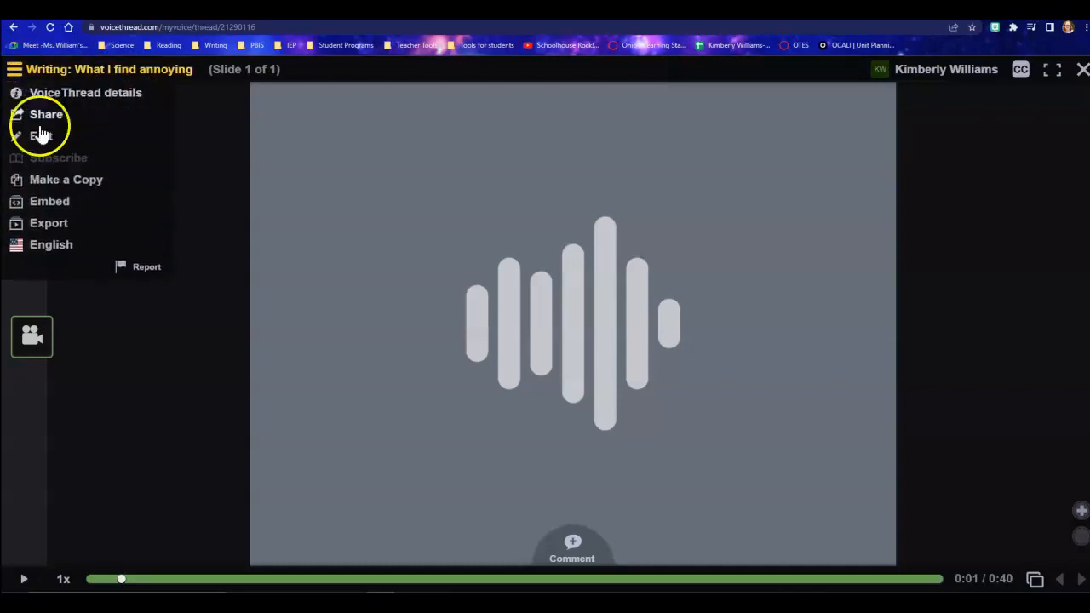
pyautogui.click(41, 203)
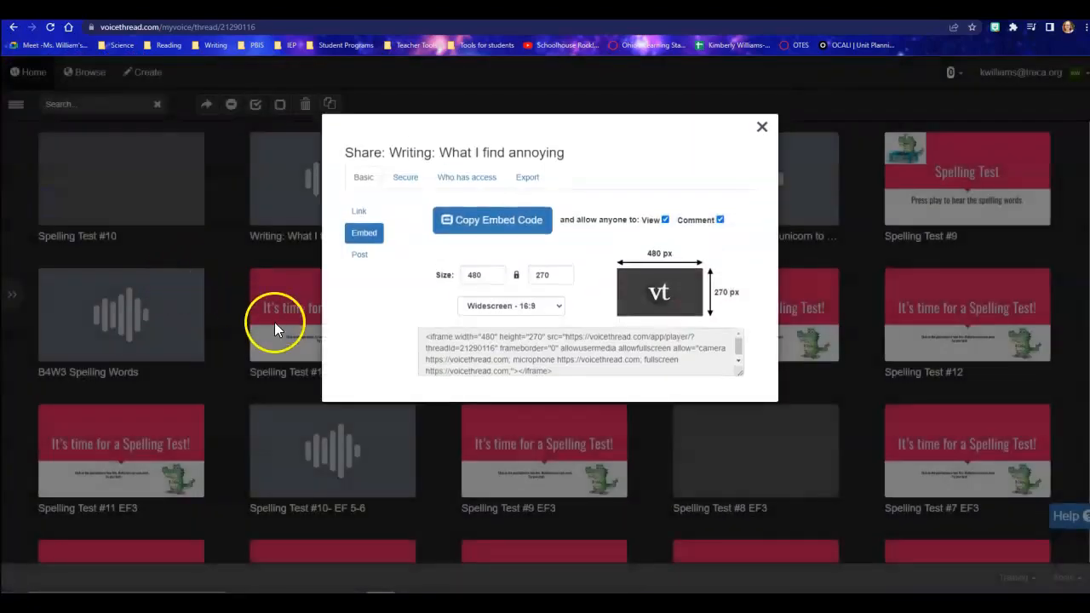
pyautogui.click(469, 231)
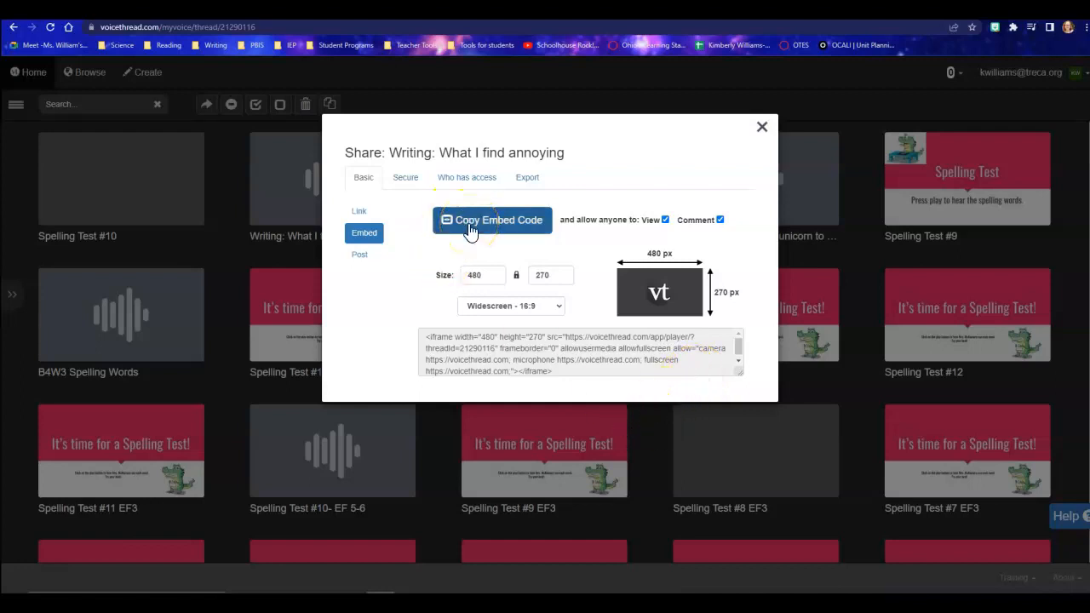
pyautogui.click(469, 231)
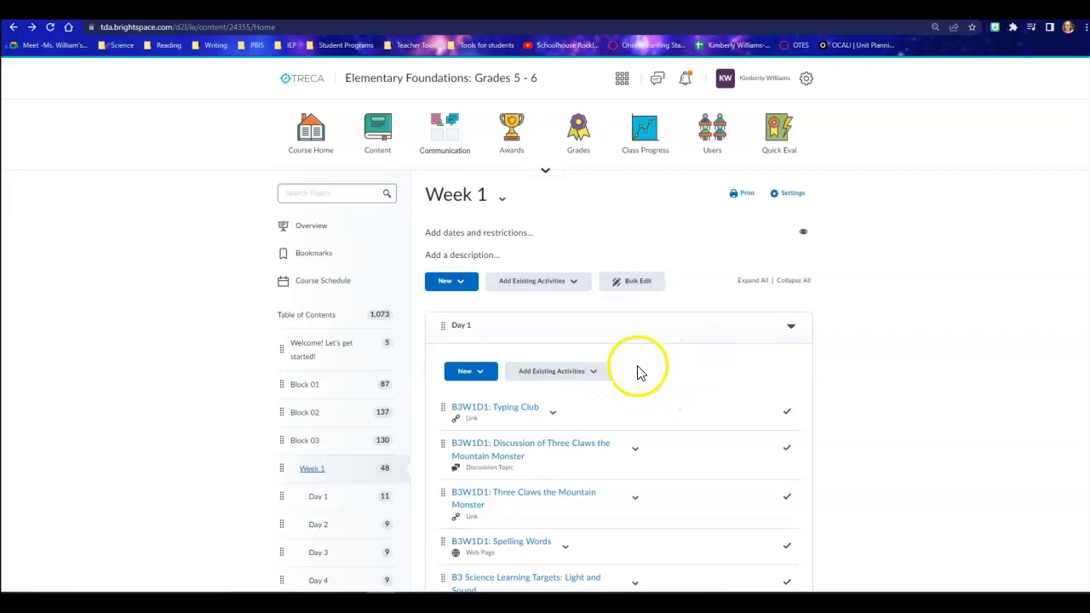
# Step: In the Brightspace course Elementary Foundations: Grades 5 - 6, open Day 1 of Week 1 in Block 07
pyautogui.scroll(-5, 582, 361)
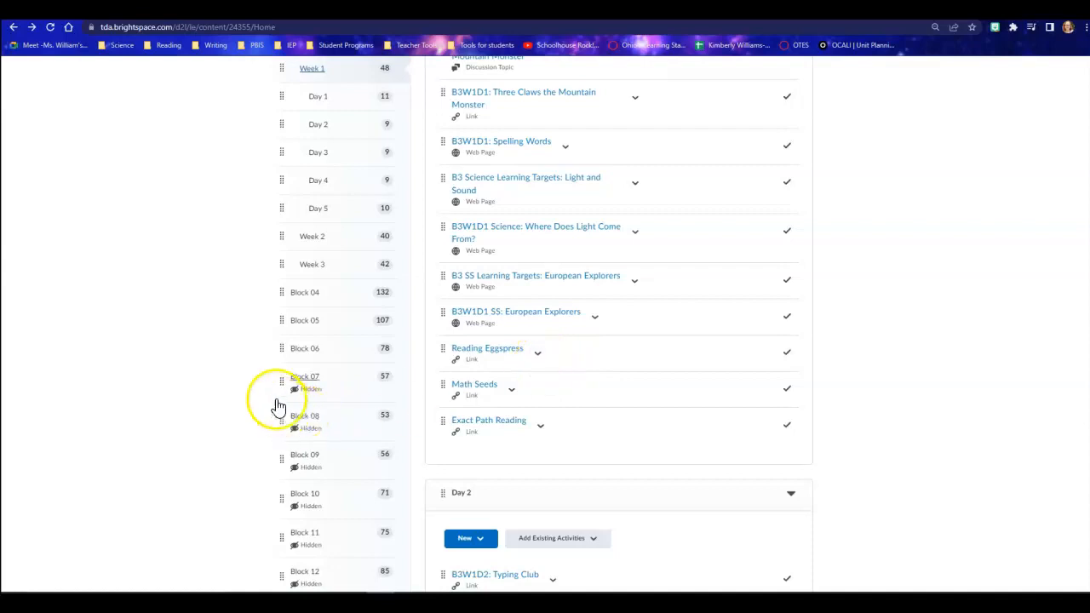
pyautogui.click(316, 380)
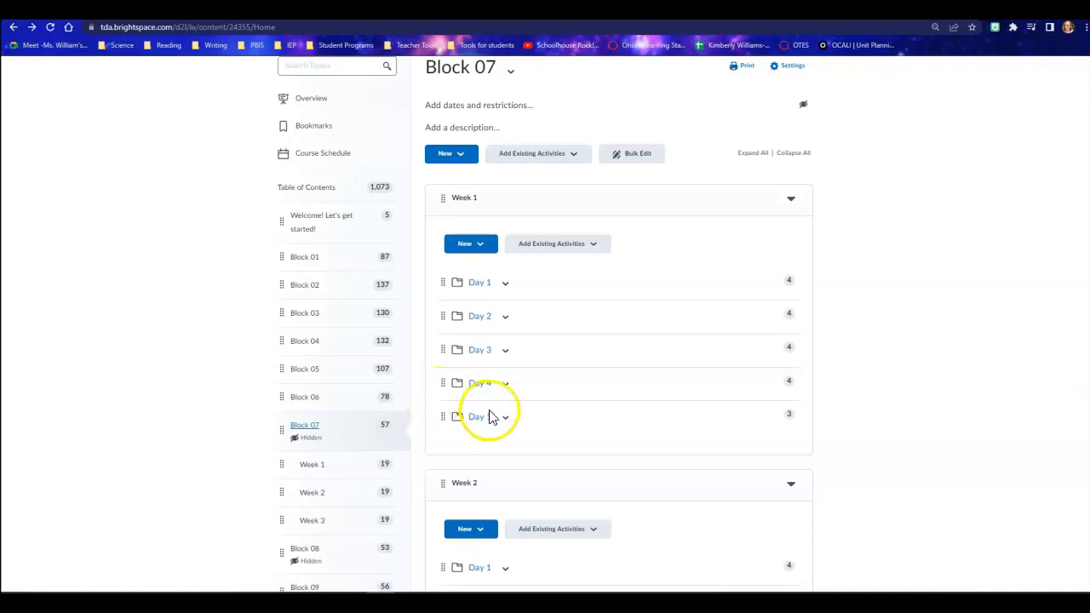
pyautogui.scroll(2, 467, 379)
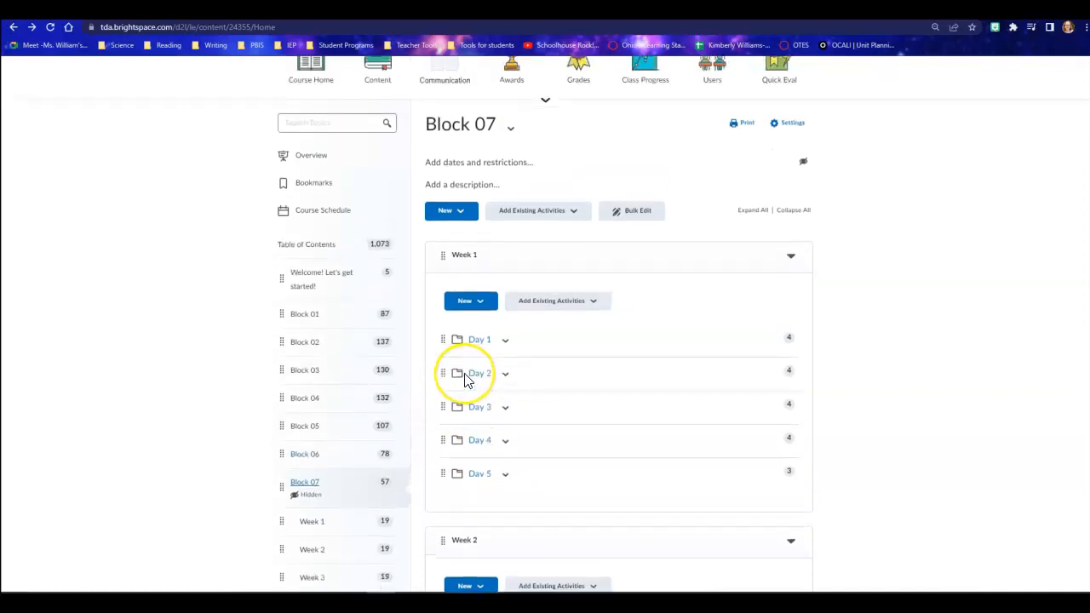
pyautogui.scroll(-2, 467, 379)
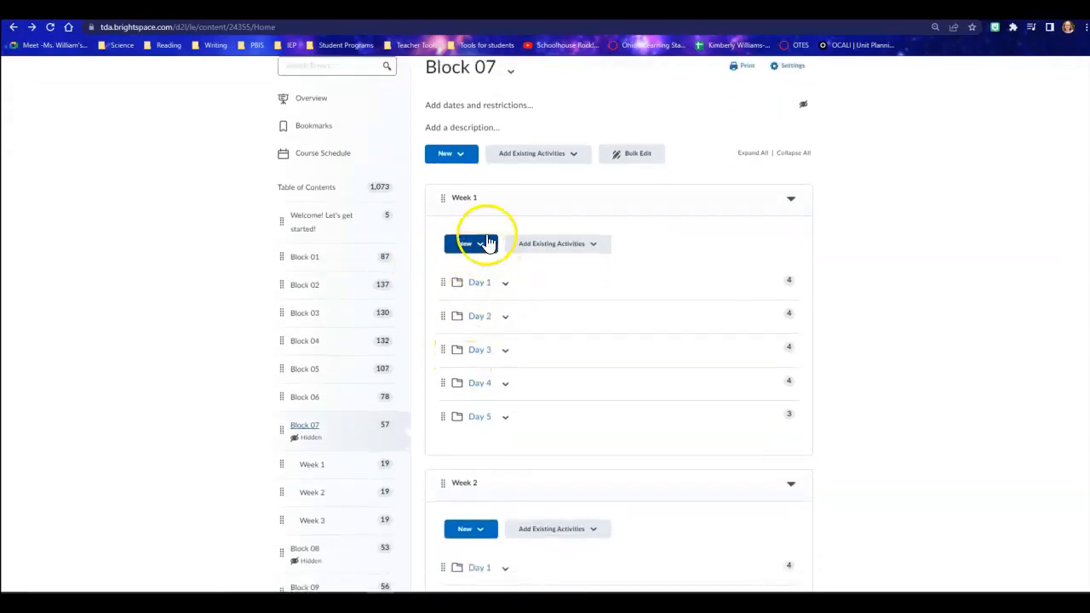
pyautogui.click(480, 284)
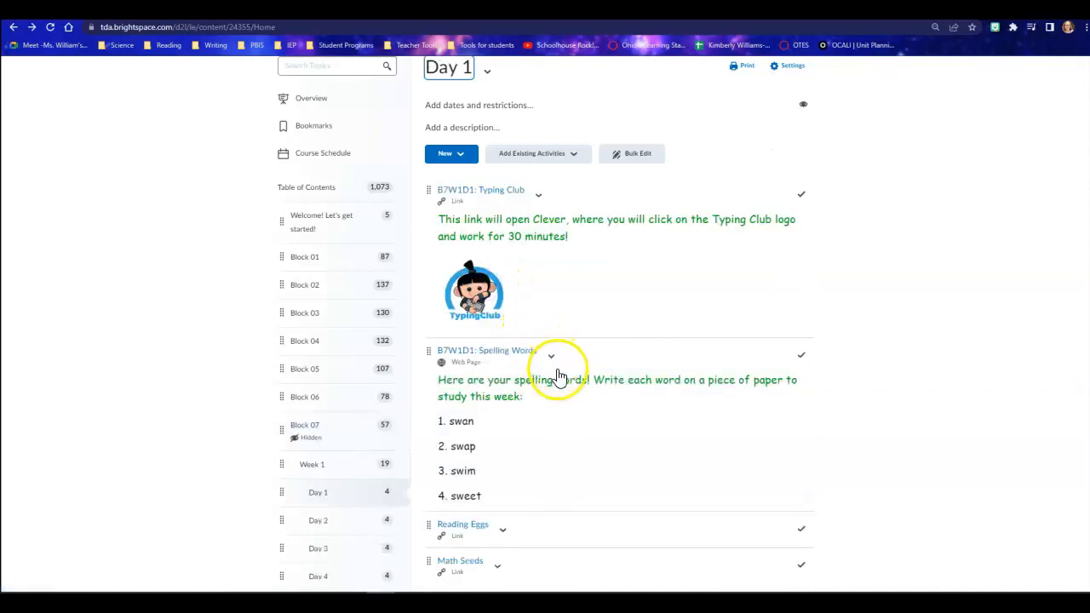
# Step: Create a new file in the Day 1 module and title it "Voicethread example"
pyautogui.scroll(-2, 558, 371)
pyautogui.scroll(3, 563, 384)
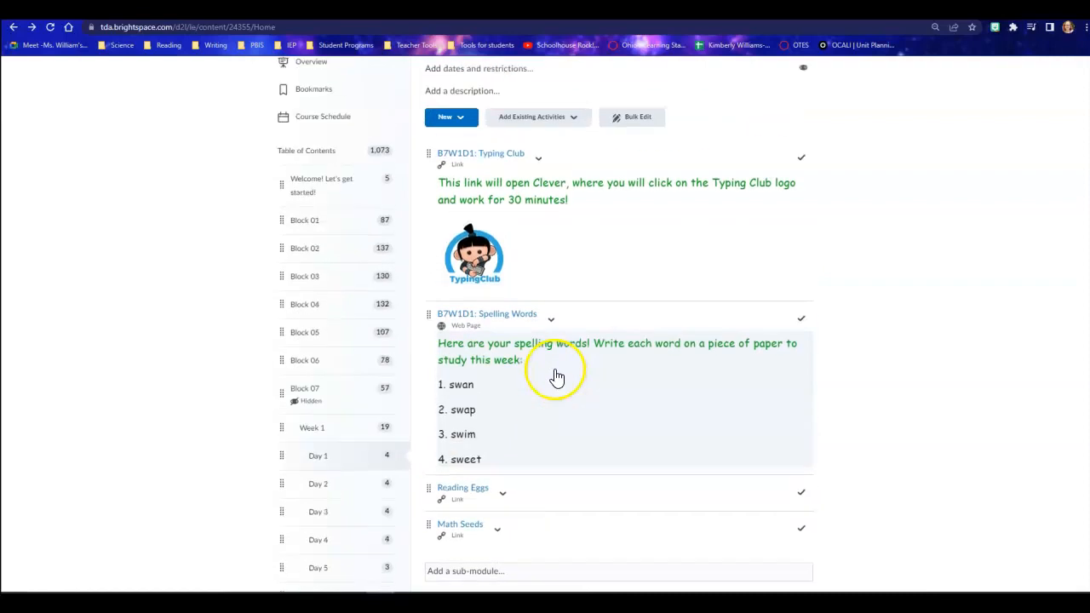
pyautogui.click(465, 219)
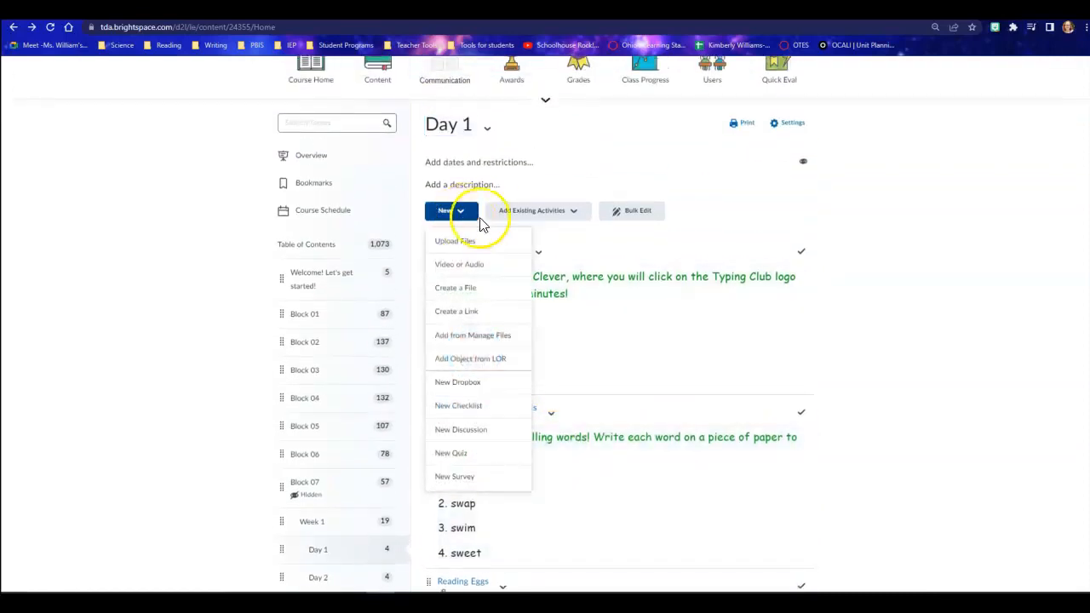
pyautogui.click(566, 220)
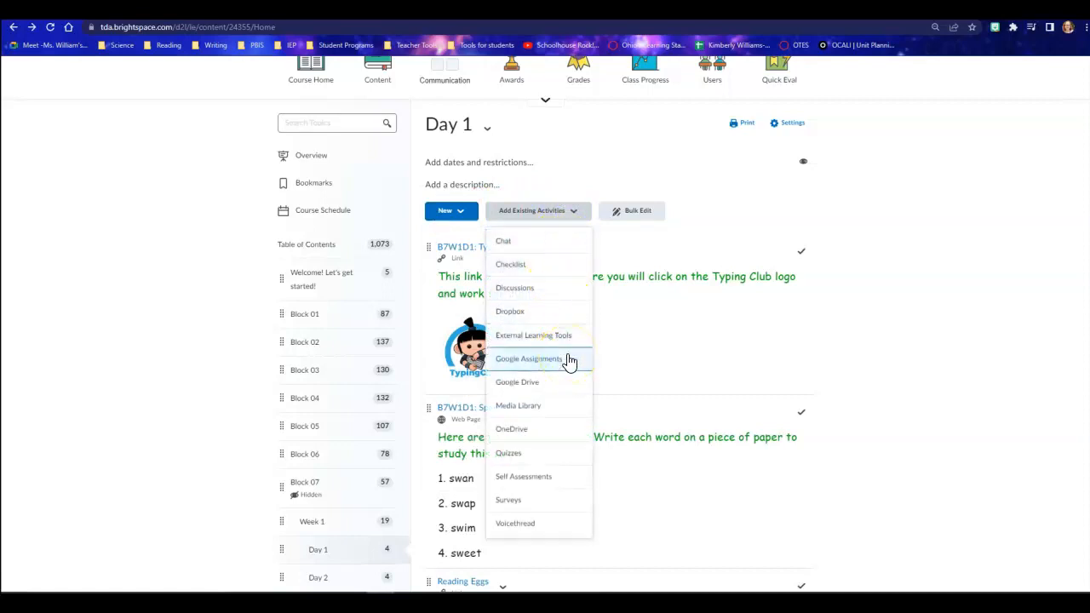
pyautogui.click(470, 219)
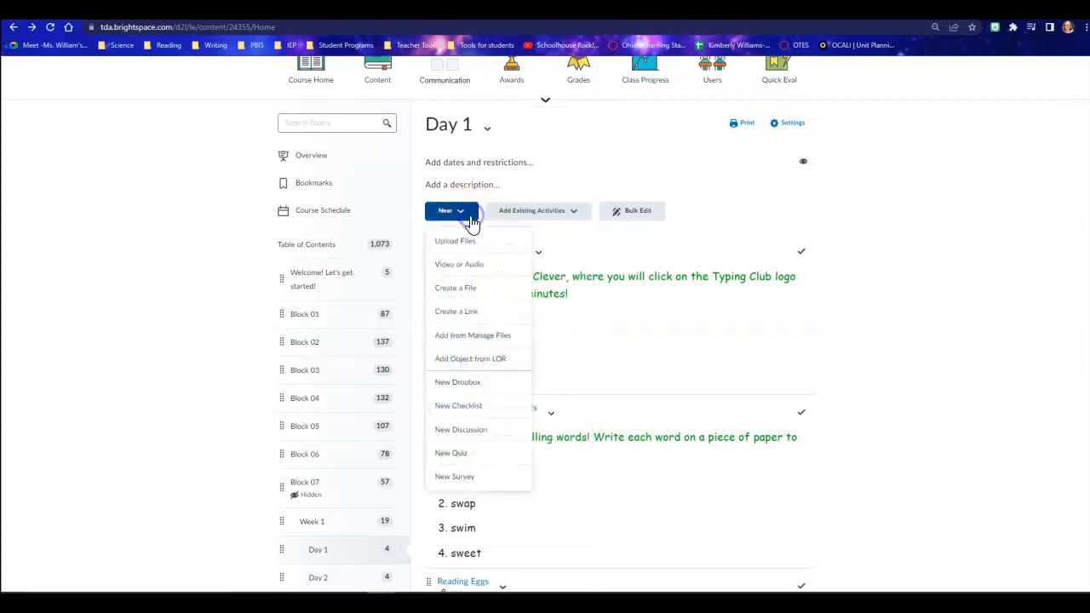
pyautogui.click(477, 287)
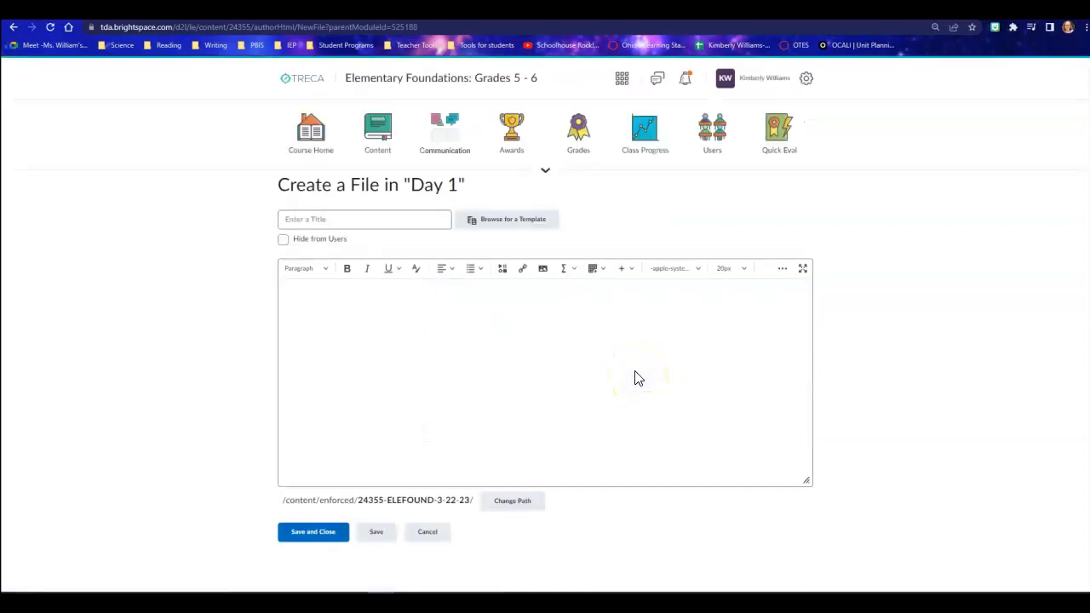
pyautogui.click(334, 220)
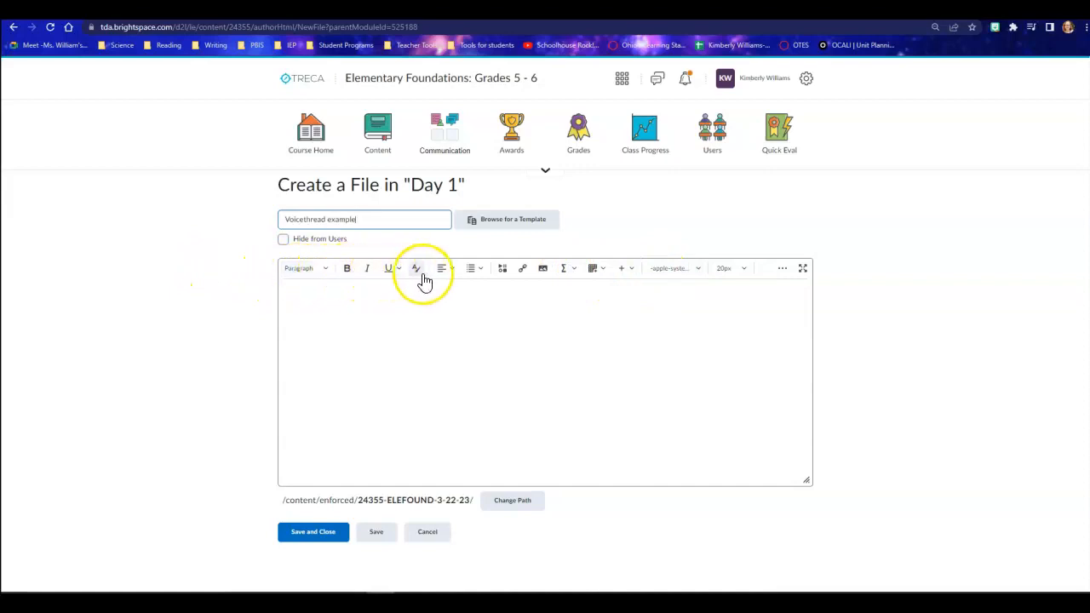
# Step: Embed the VoiceThread in the page body using the copied embed code
pyautogui.click(501, 271)
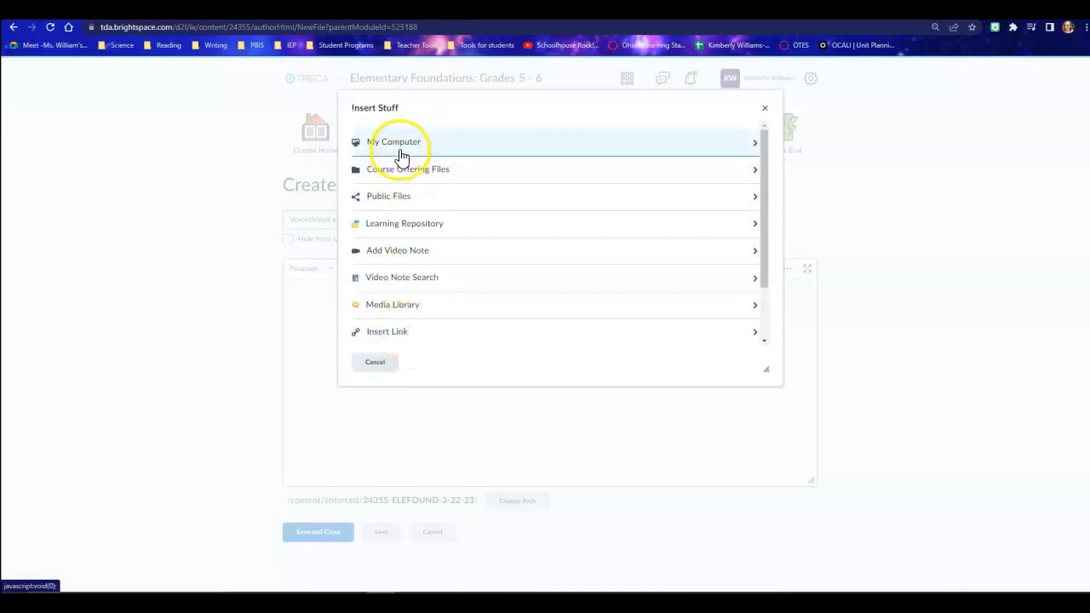
pyautogui.scroll(-1, 405, 249)
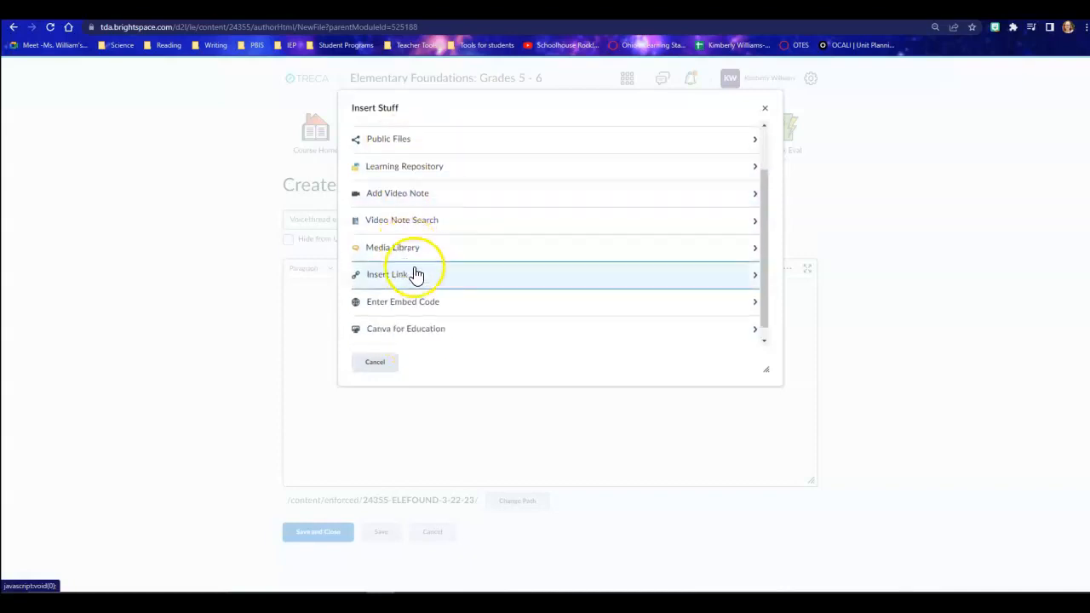
pyautogui.scroll(-1, 417, 273)
pyautogui.click(381, 274)
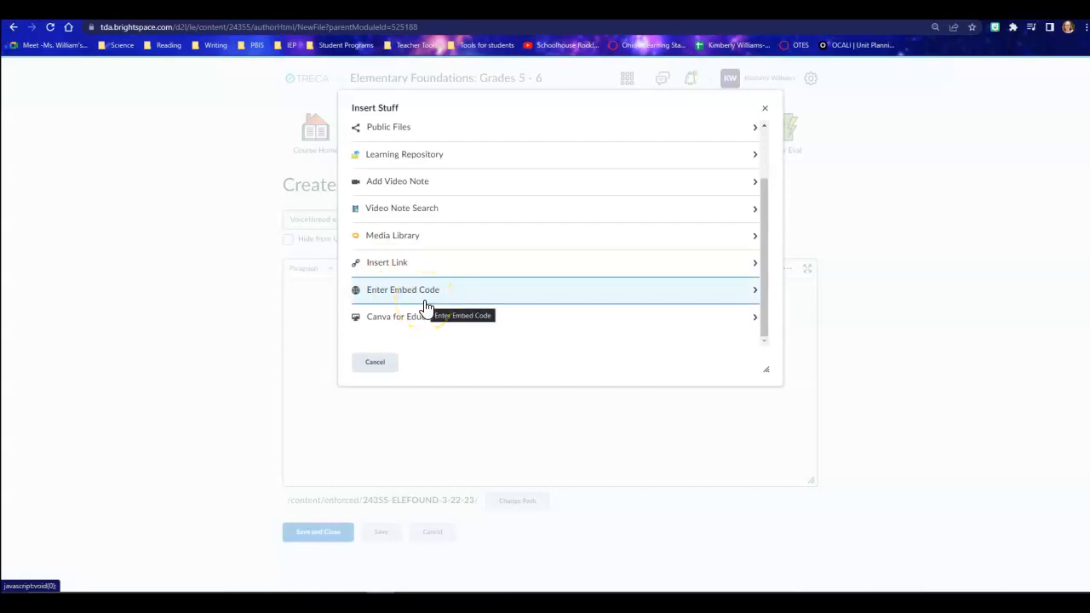
pyautogui.click(420, 291)
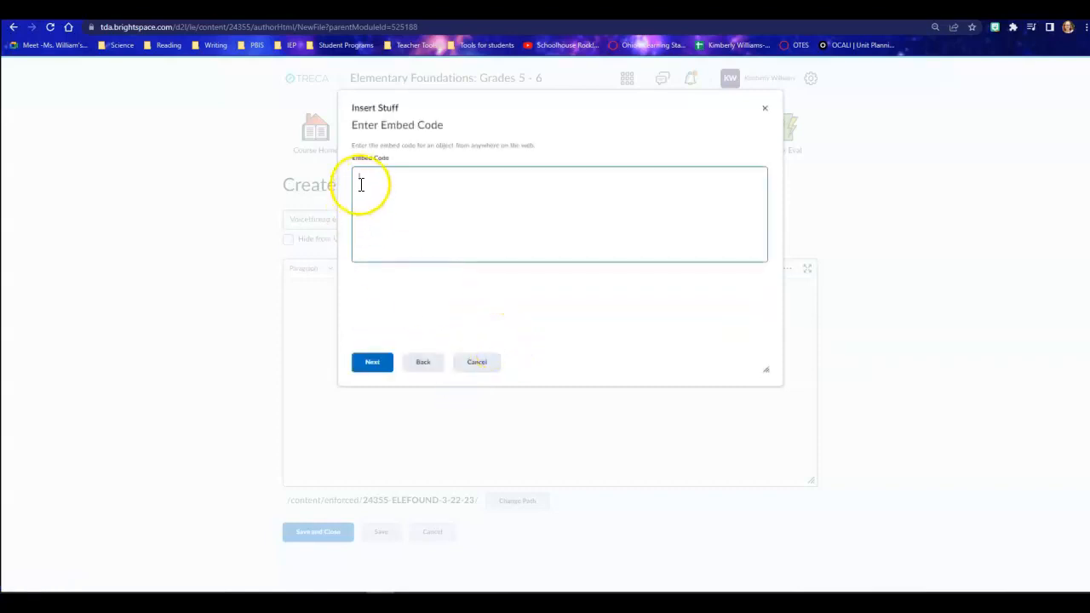
pyautogui.hotkey('ctrl', 'v')
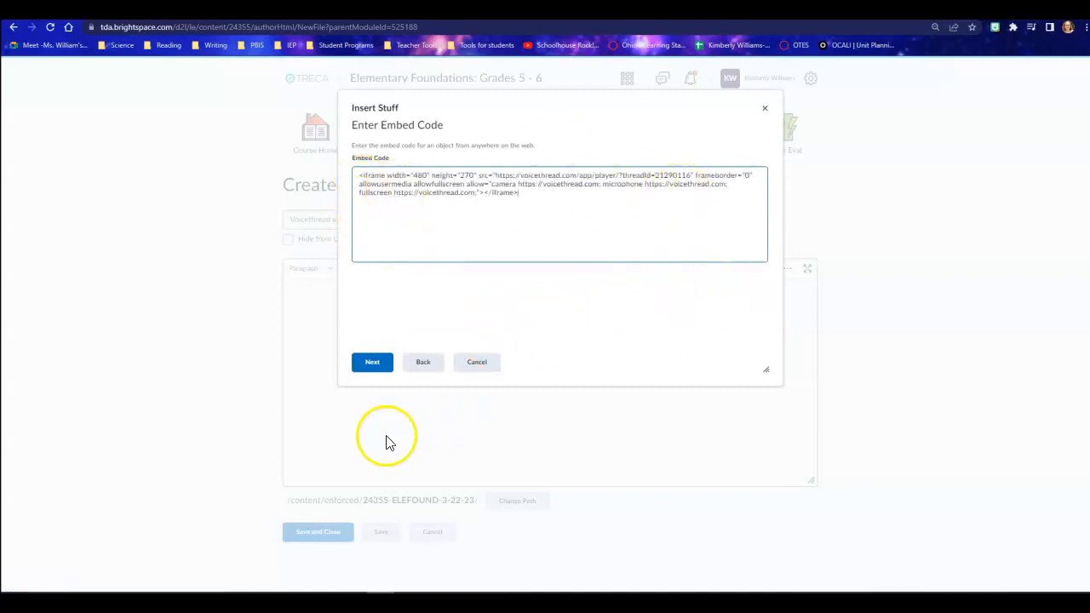
pyautogui.click(375, 368)
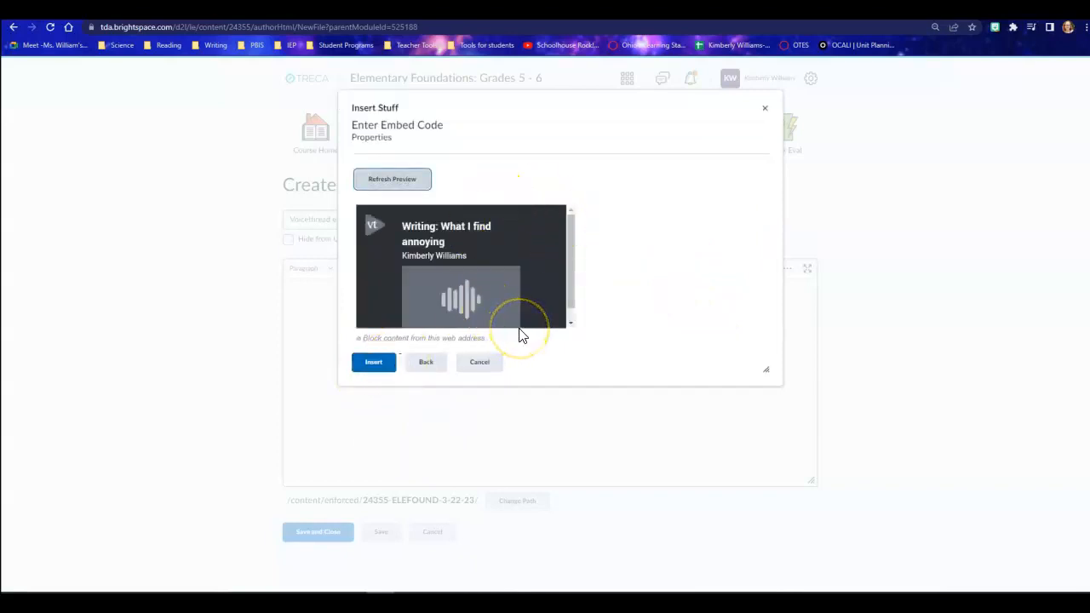
pyautogui.click(360, 368)
# Step: Add the text "Remember your title.." below the embedded VoiceThread, and save and close the file
pyautogui.click(699, 460)
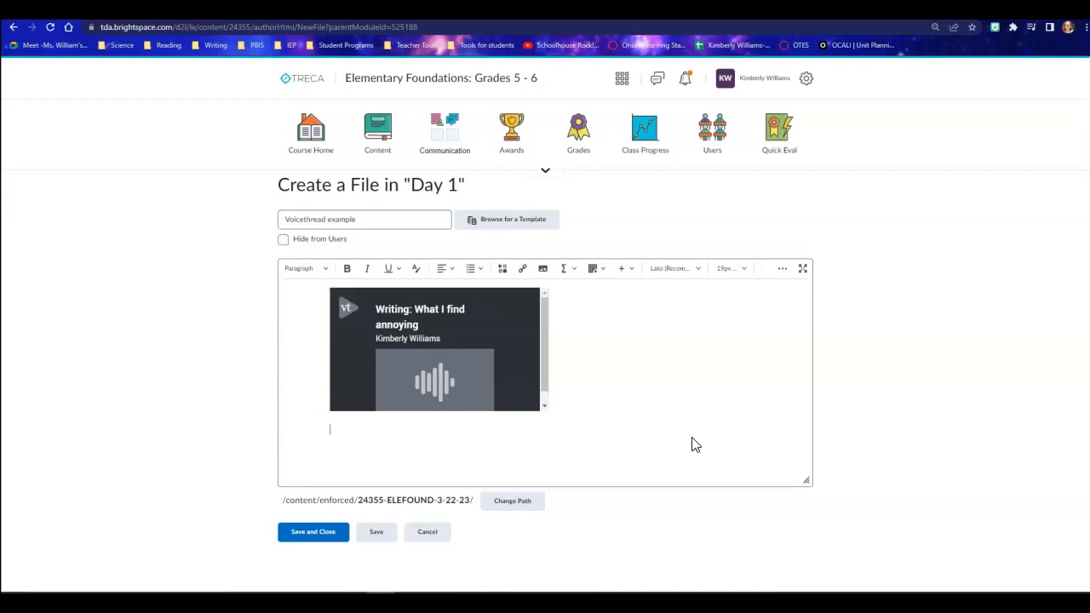
pyautogui.click(684, 436)
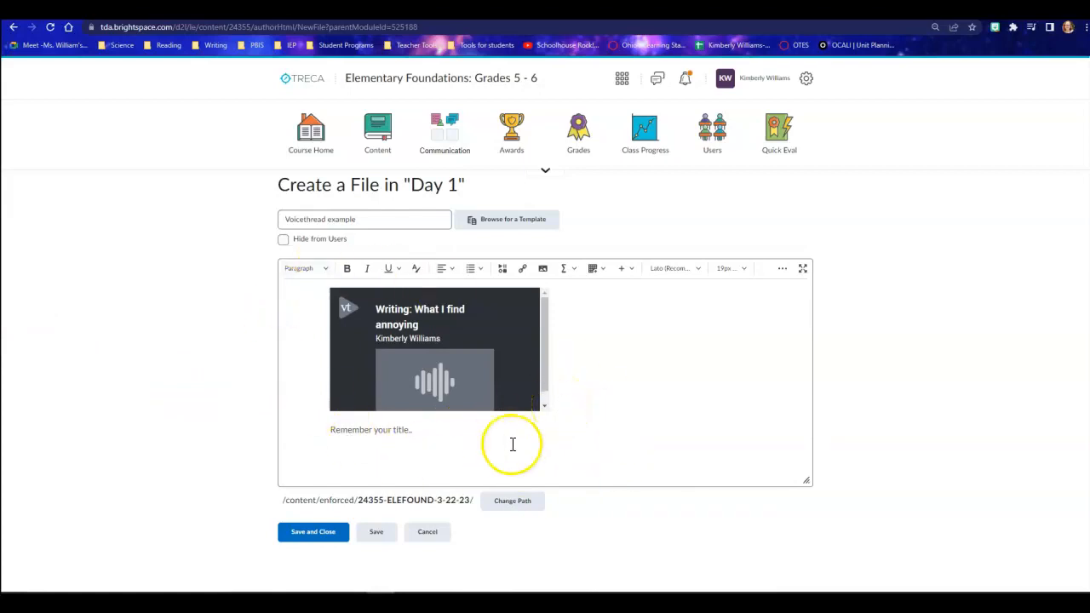
pyautogui.click(294, 537)
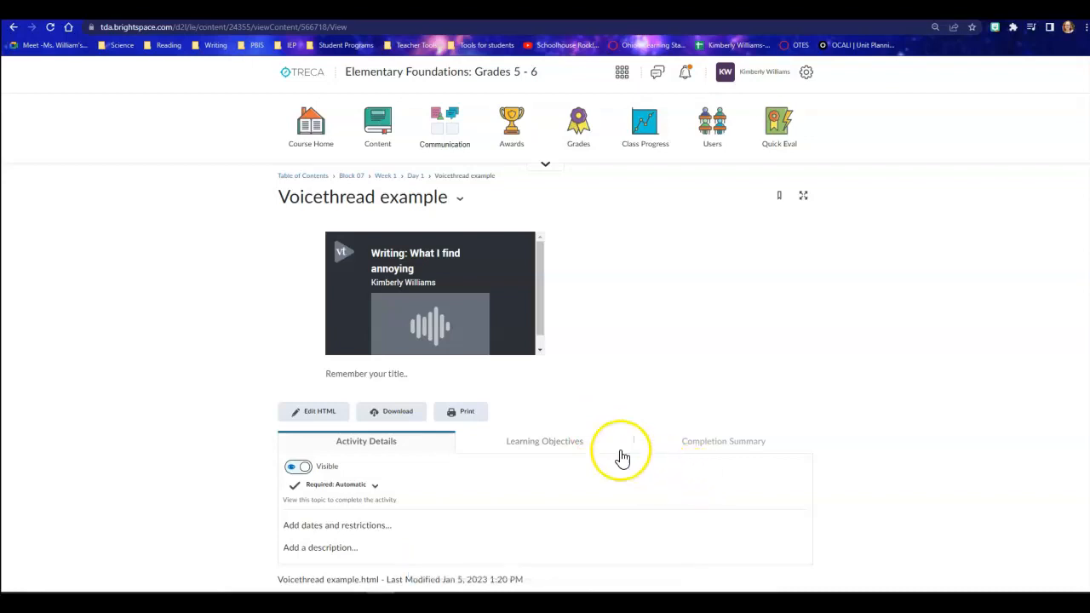
# Step: Return to the Day 1 module and check its activity list for the "Voicethread example" page
pyautogui.click(415, 175)
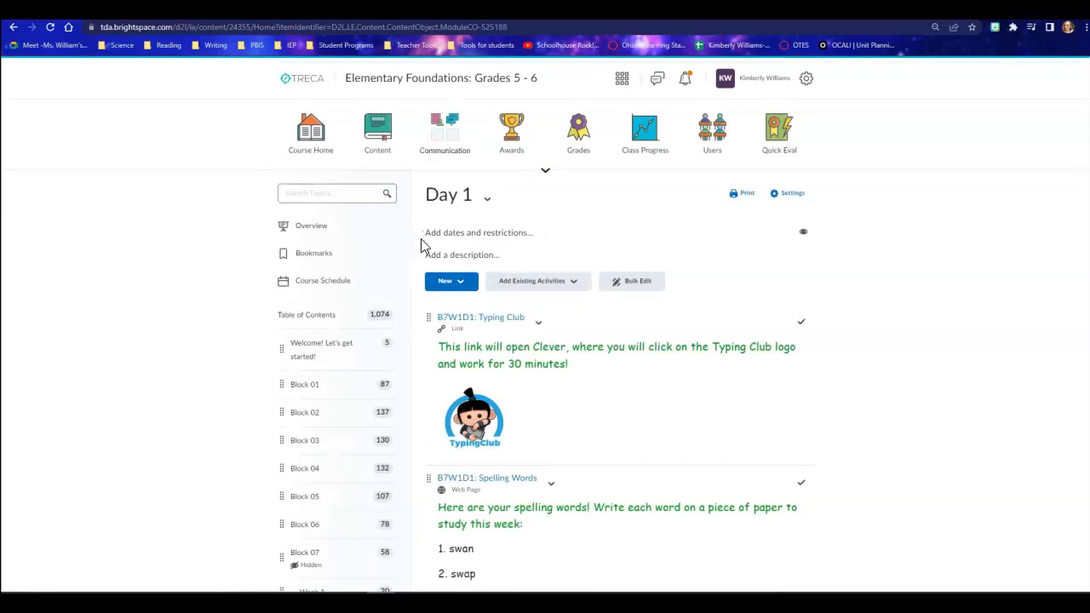
pyautogui.scroll(-5, 451, 273)
pyautogui.click(479, 297)
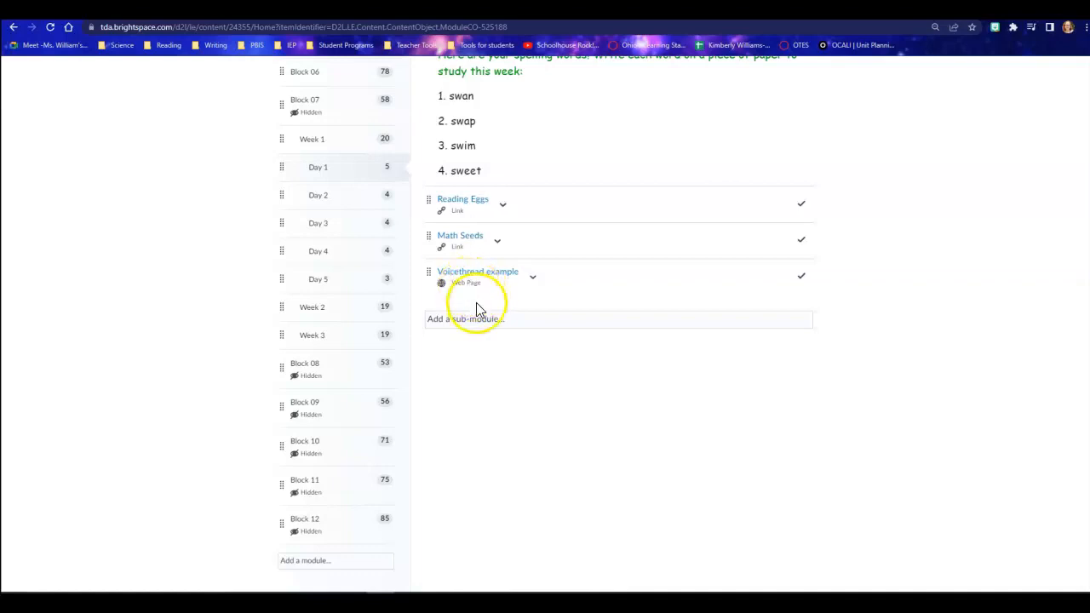
pyautogui.scroll(3, 476, 302)
pyautogui.scroll(1, 478, 309)
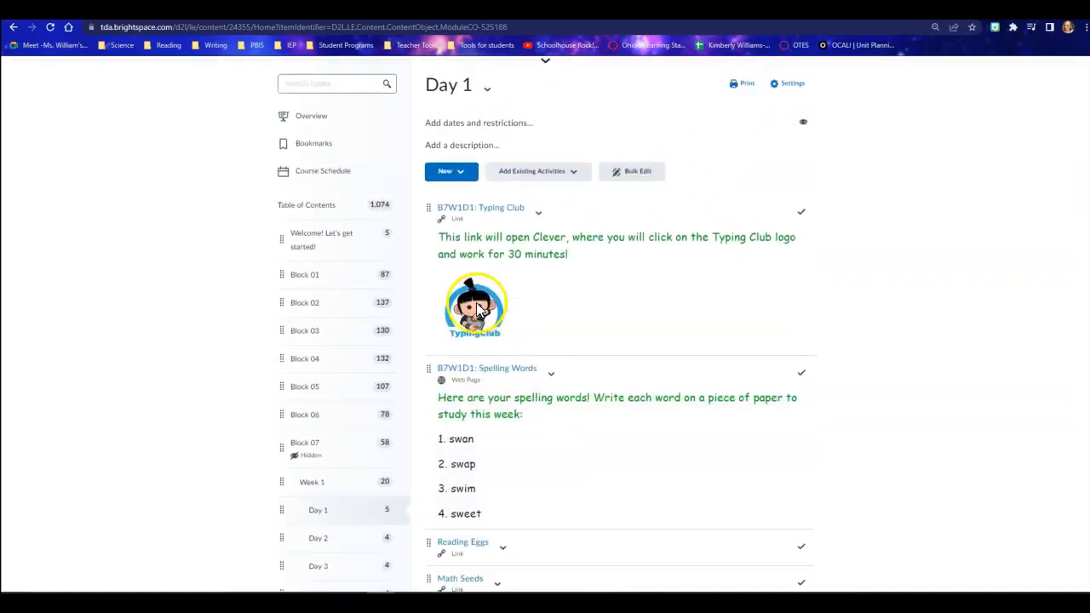
# Step: Open the properties of the "Voicethread example" page for editing in place in the Day 1 module
pyautogui.scroll(-2, 477, 311)
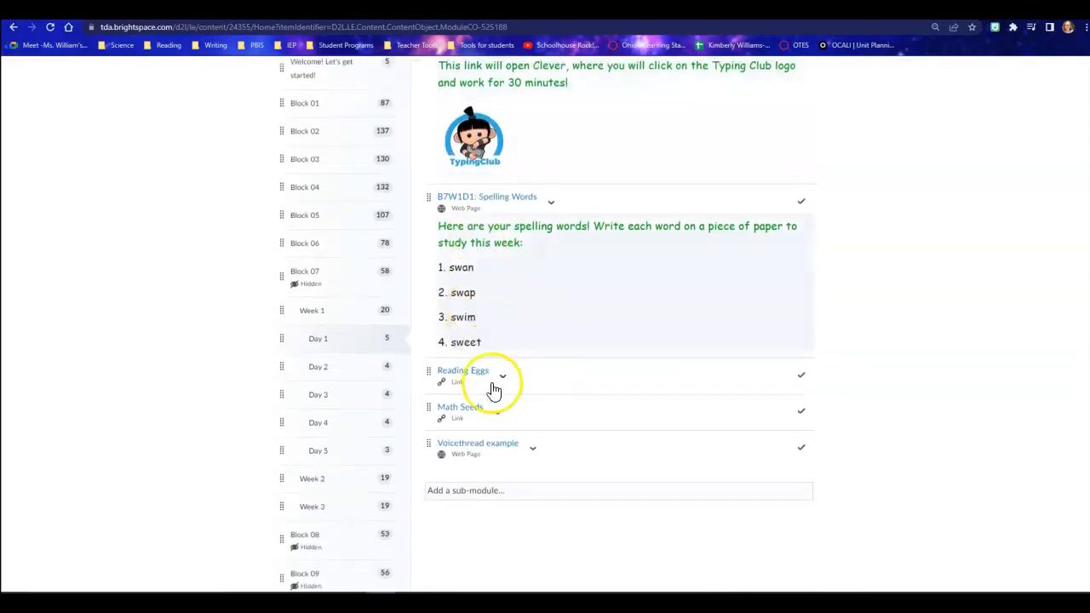
pyautogui.click(533, 458)
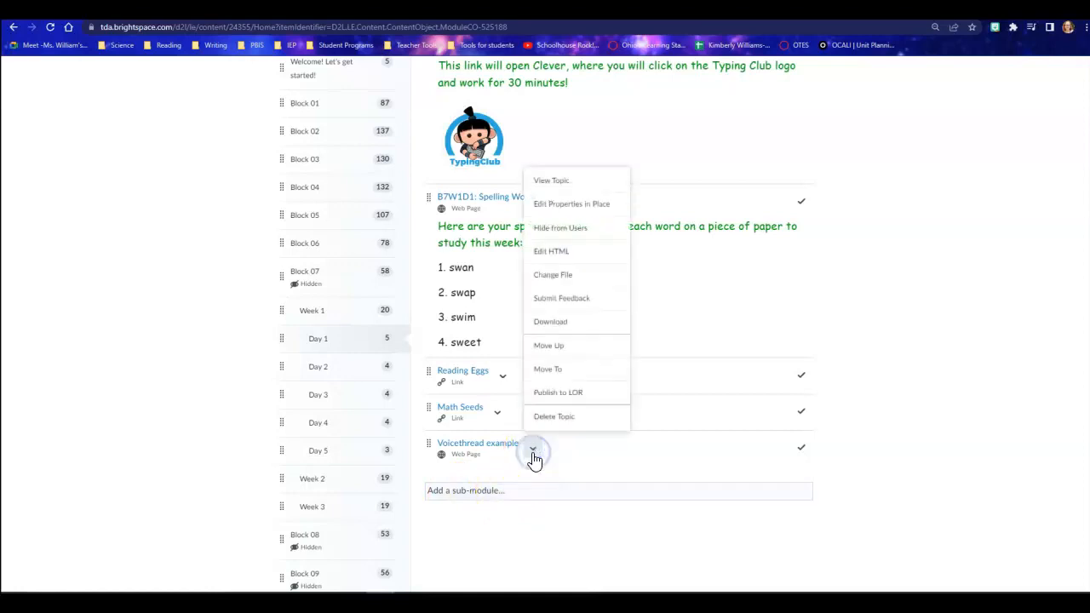
pyautogui.click(558, 207)
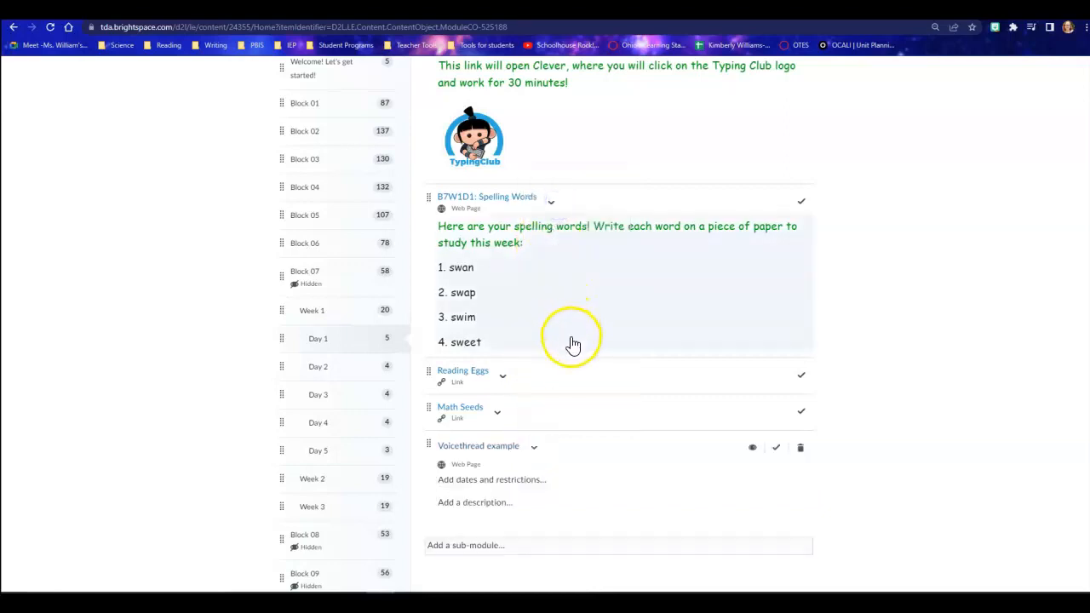
# Step: Try to embed the VoiceThread in the description of the "Voicethread example" page using the copied embed code, and update the description
pyautogui.click(464, 504)
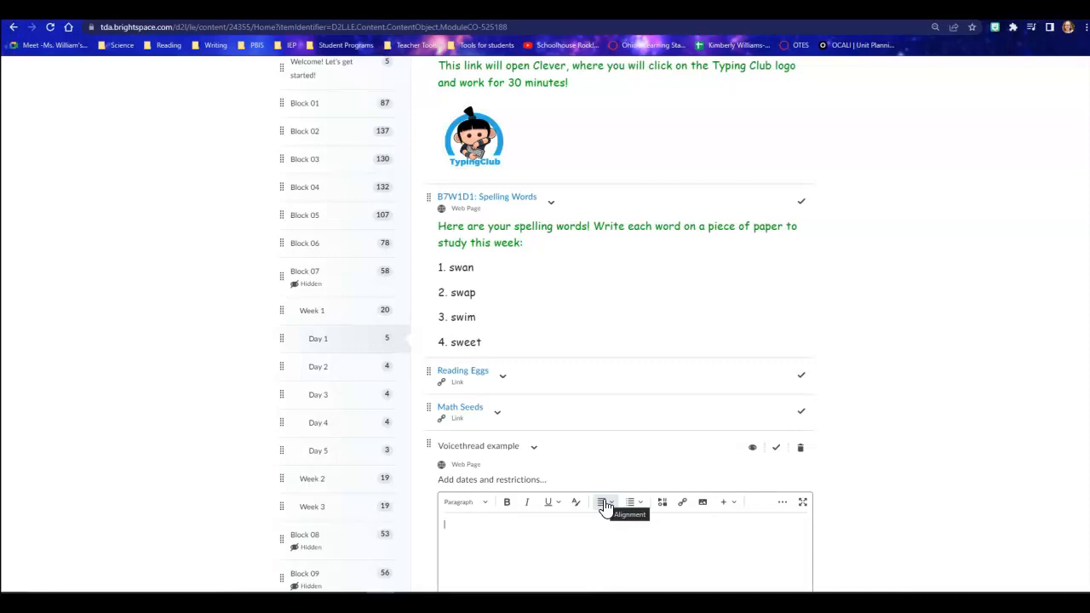
pyautogui.click(662, 502)
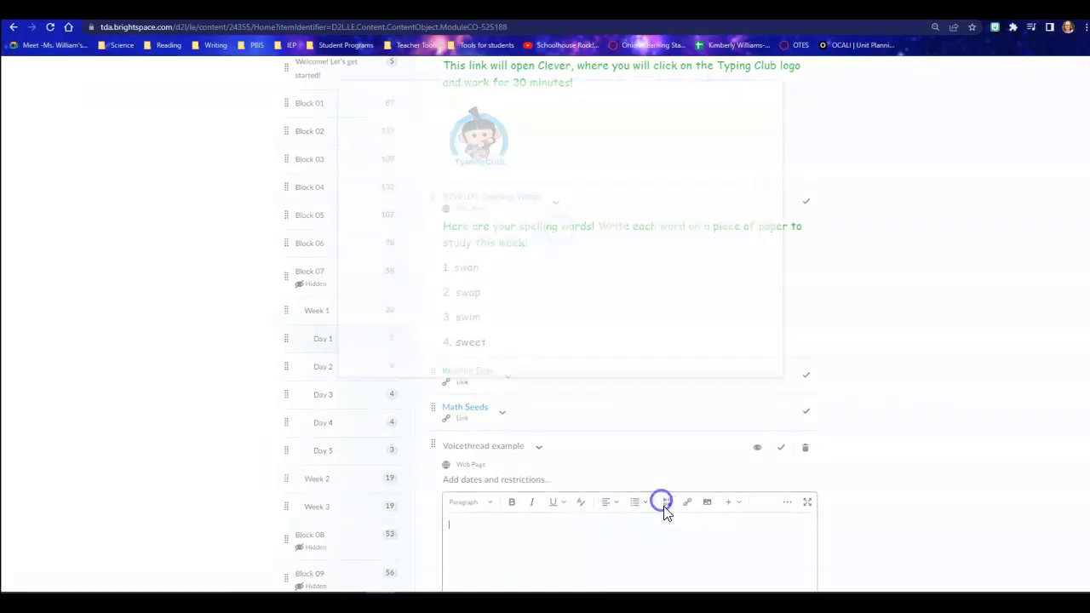
pyautogui.scroll(-2, 438, 321)
pyautogui.click(434, 292)
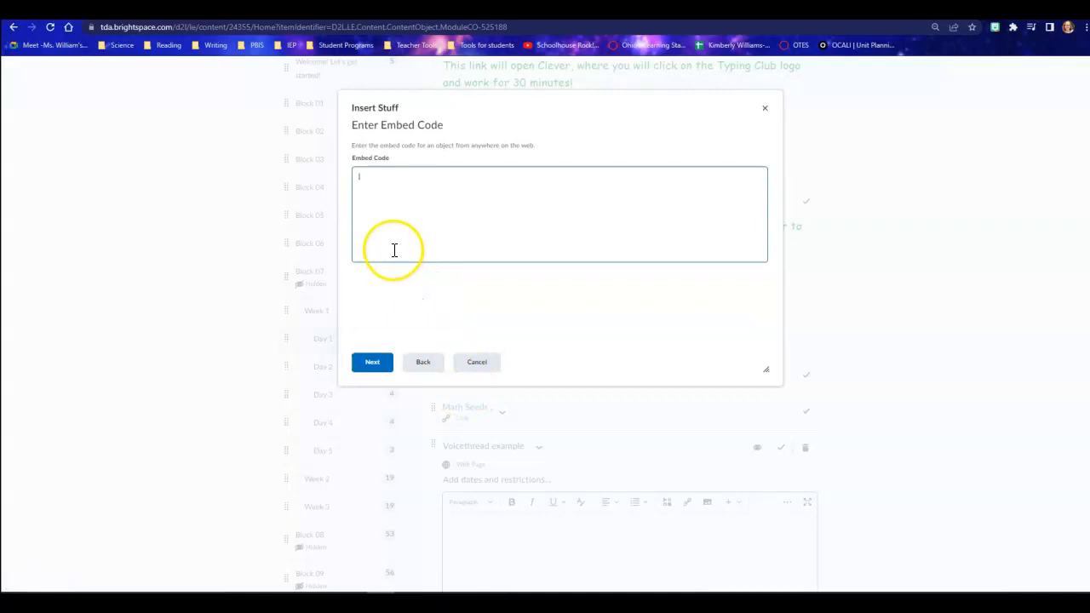
pyautogui.hotkey('ctrl', 'v')
pyautogui.click(373, 362)
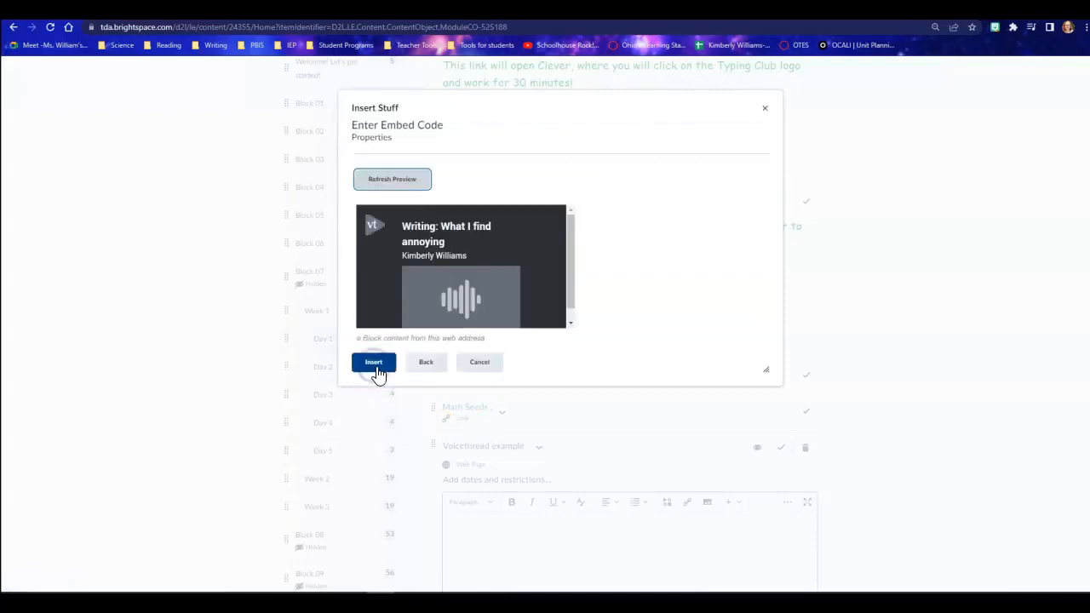
pyautogui.click(375, 364)
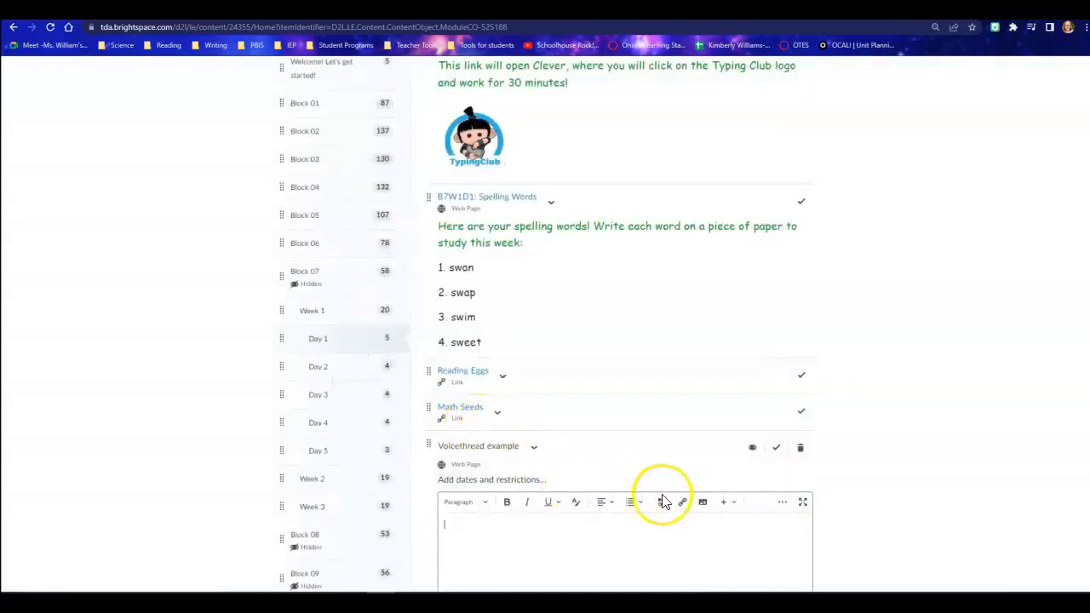
pyautogui.scroll(-2, 862, 521)
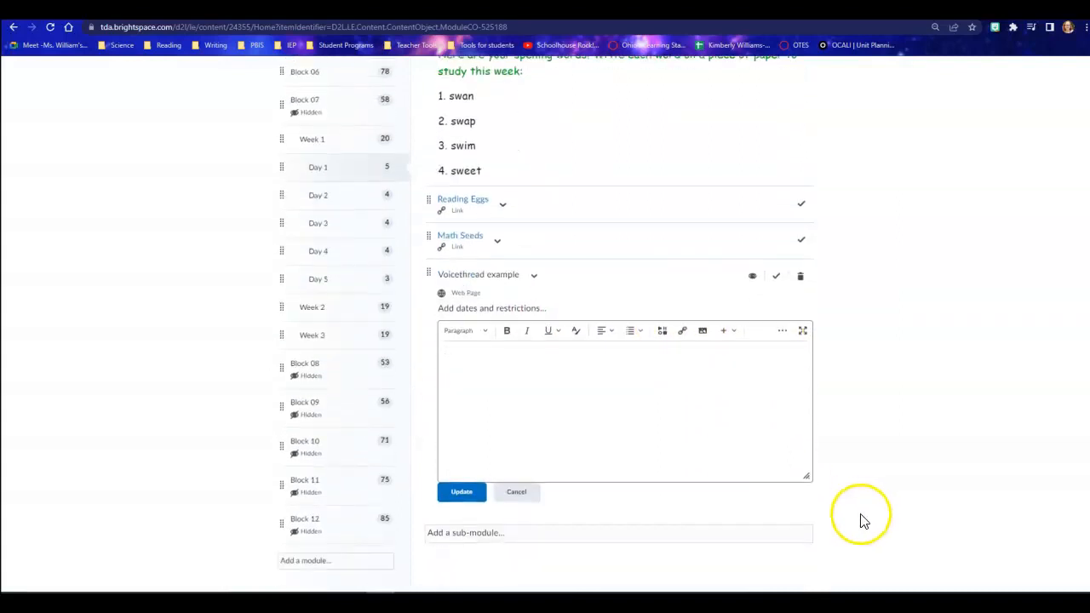
pyautogui.click(465, 494)
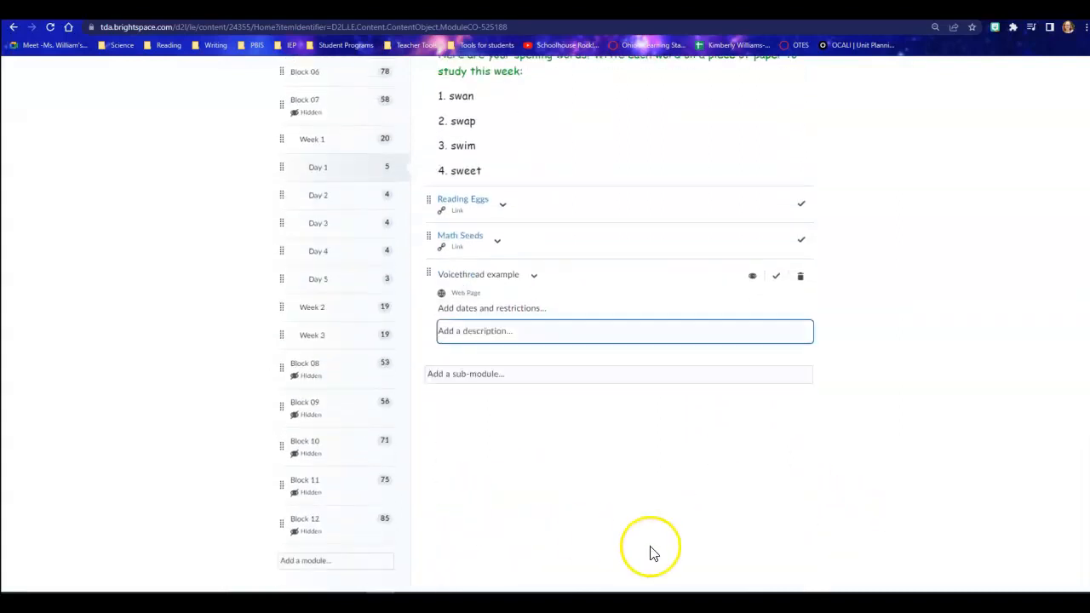
# Step: Retry inserting the VoiceThread embed code into the empty description of "Voicethread example" and update it again
pyautogui.click(552, 339)
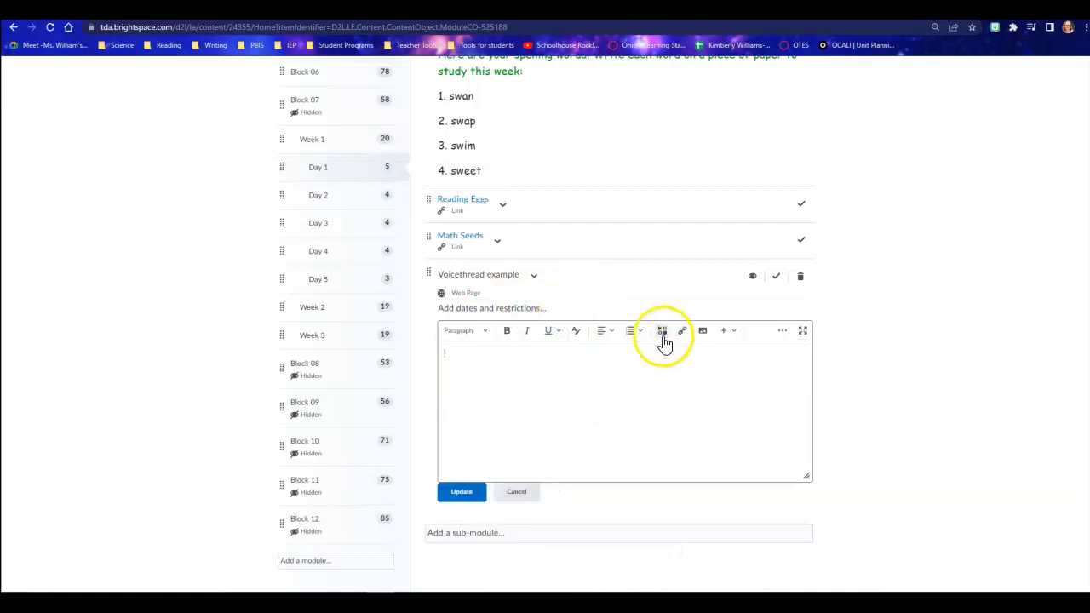
pyautogui.click(664, 338)
pyautogui.scroll(-1, 438, 319)
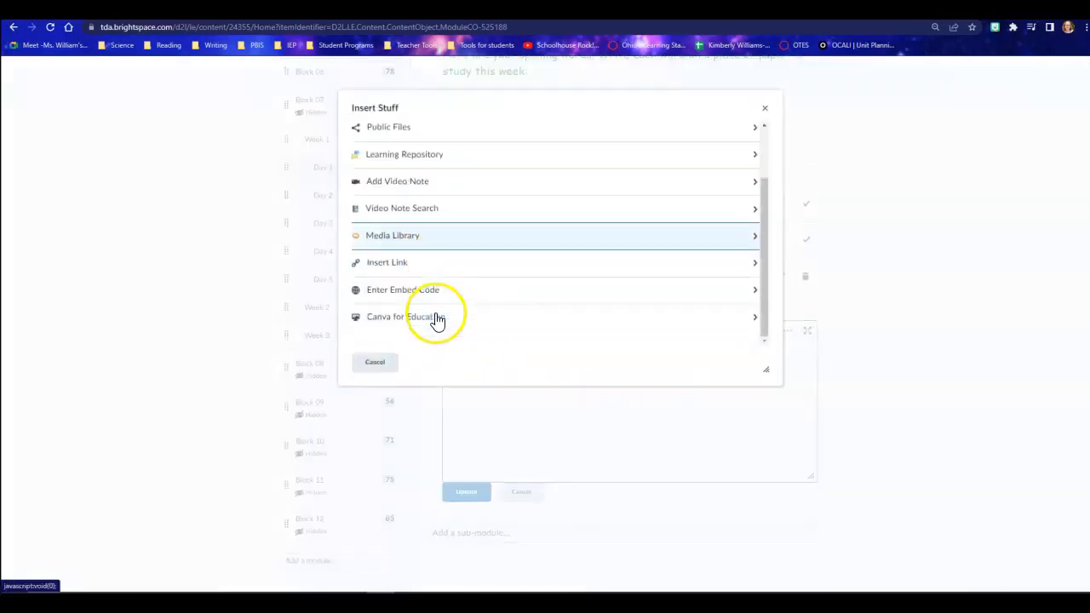
pyautogui.click(426, 291)
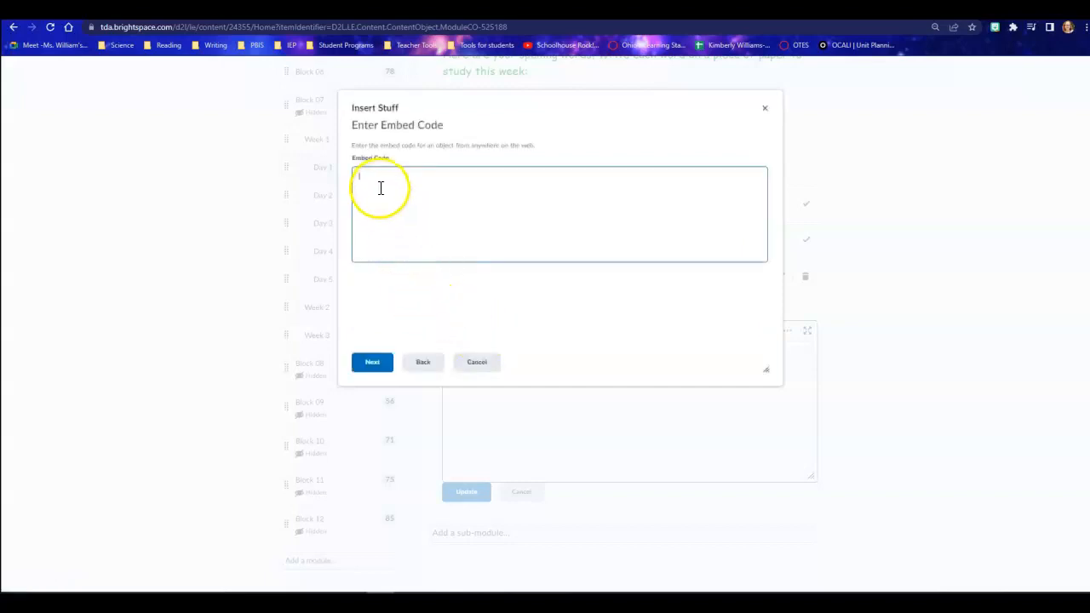
pyautogui.hotkey('ctrl', 'v')
pyautogui.click(373, 362)
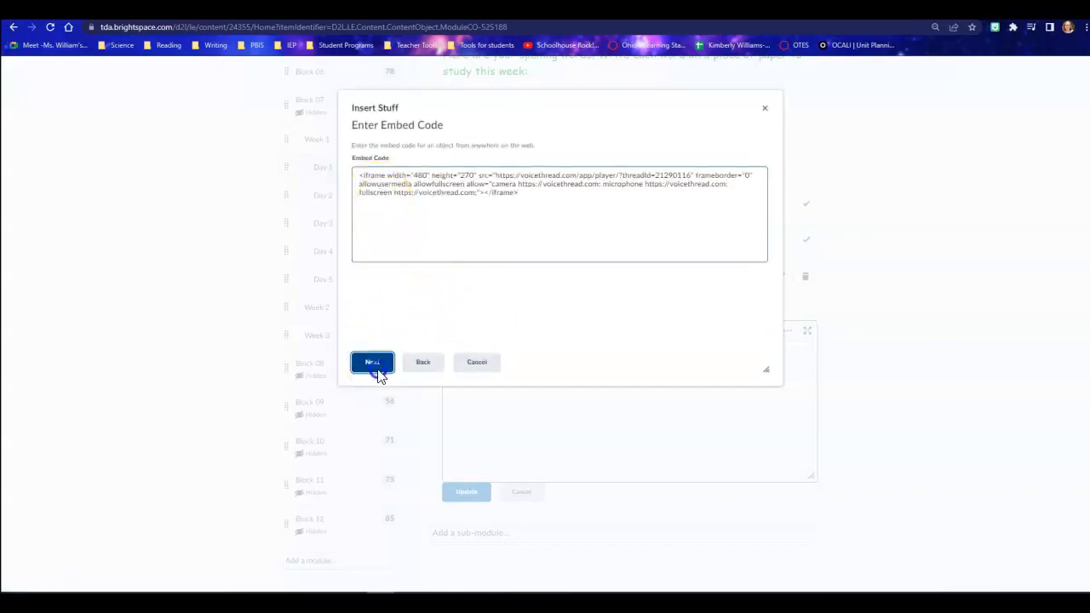
pyautogui.click(375, 365)
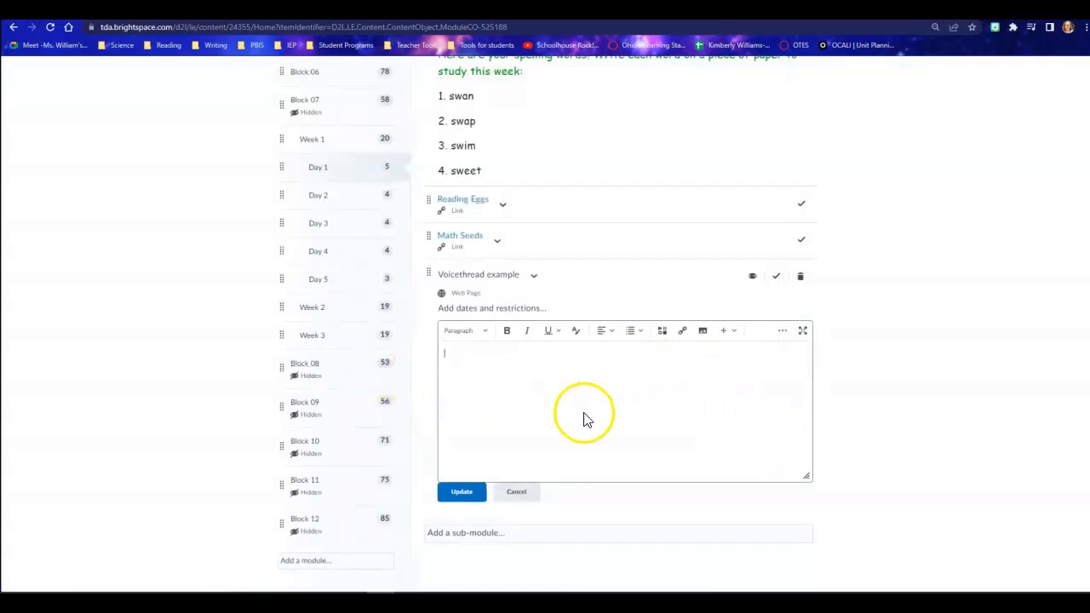
pyautogui.click(467, 494)
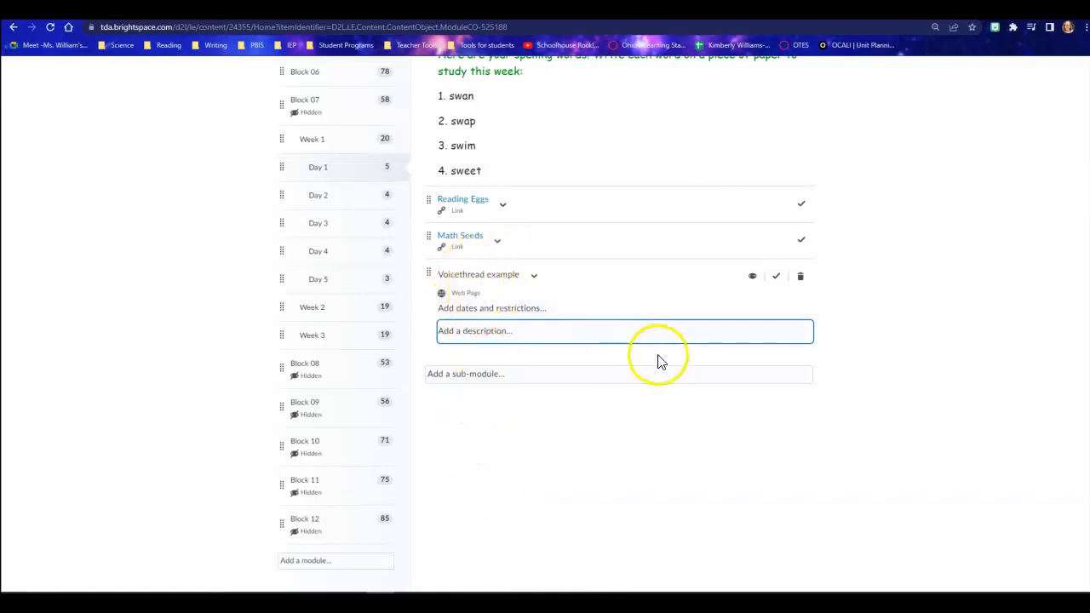
# Step: Enter "Click and listen to the voicethread." as the description of the "Voicethread example" page and save it
pyautogui.click(564, 337)
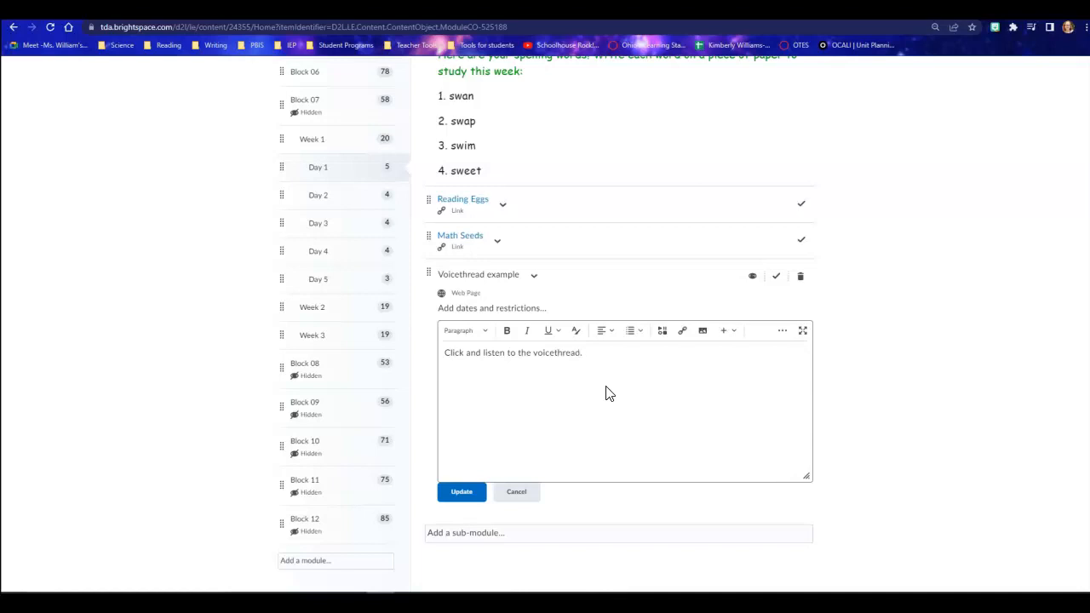
pyautogui.click(461, 494)
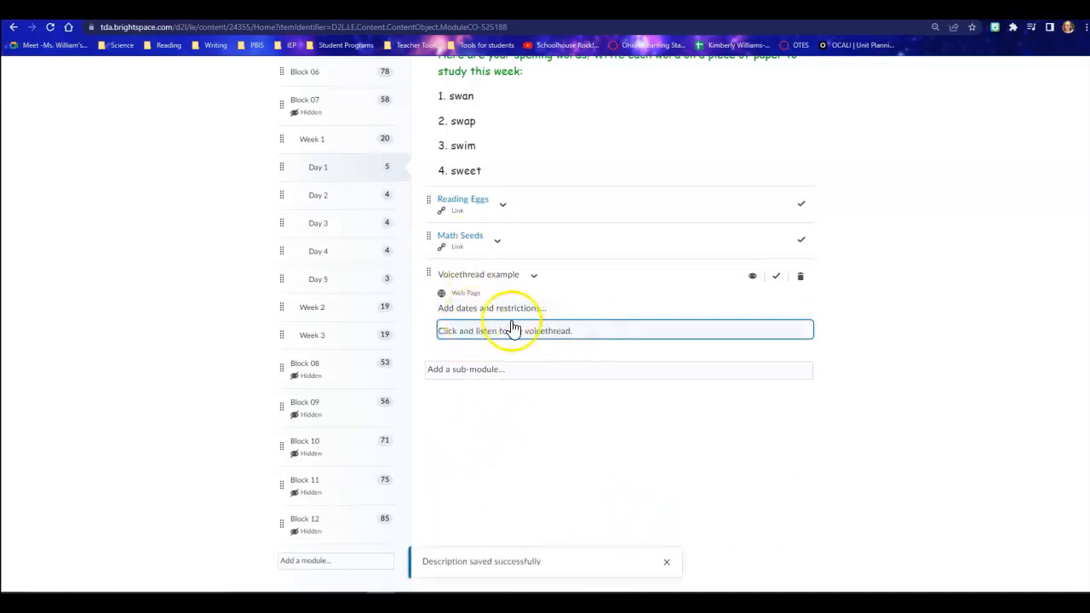
pyautogui.scroll(3, 566, 471)
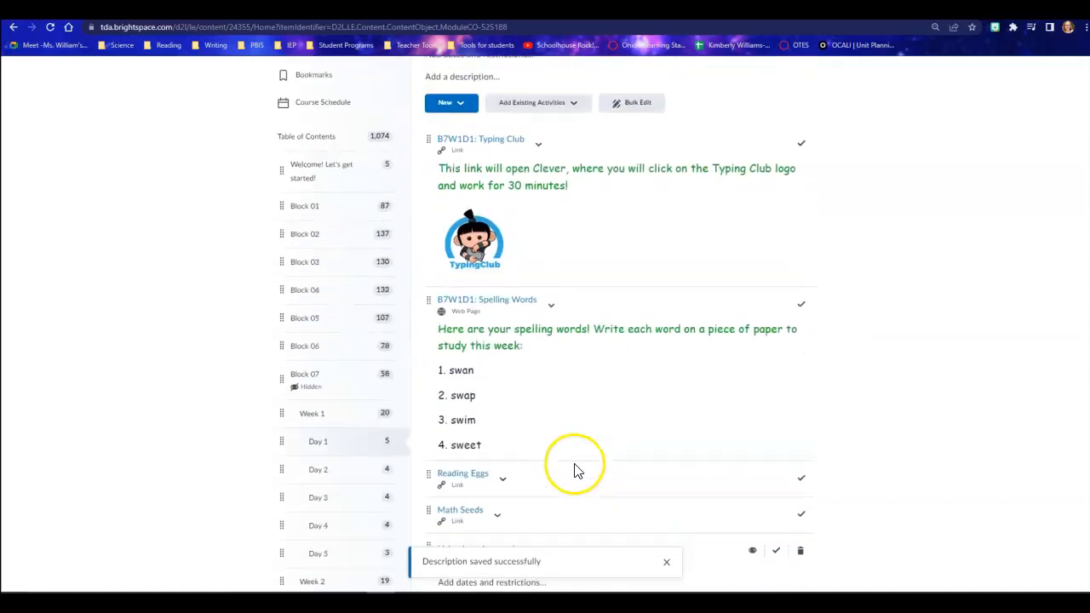
pyautogui.scroll(-1, 577, 471)
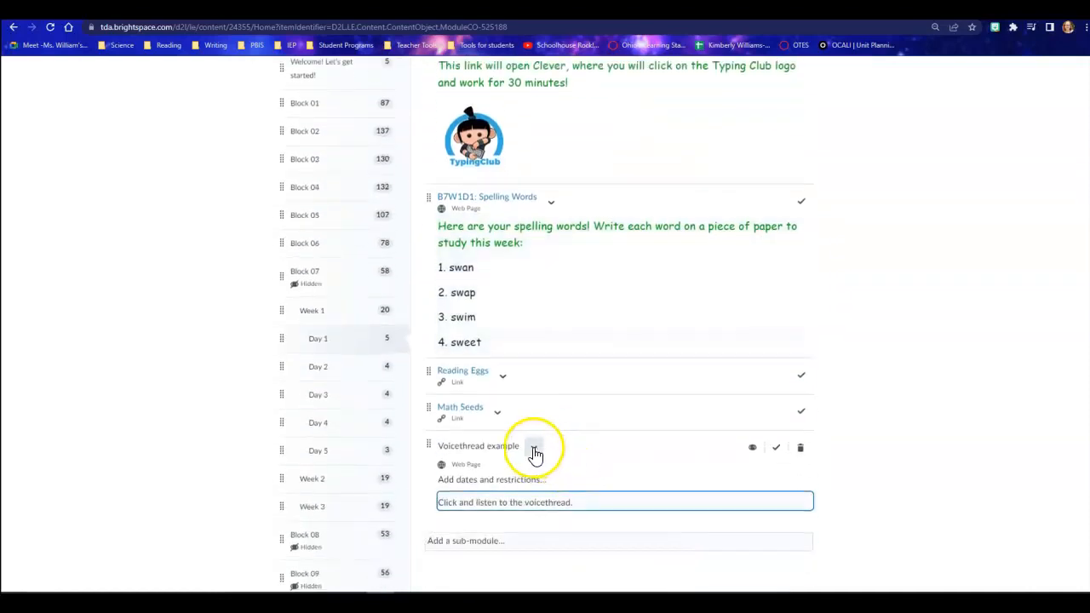
# Step: Open Week 1 of Block 05 and look through the activities listed for Day 1 to Day 5
pyautogui.click(316, 217)
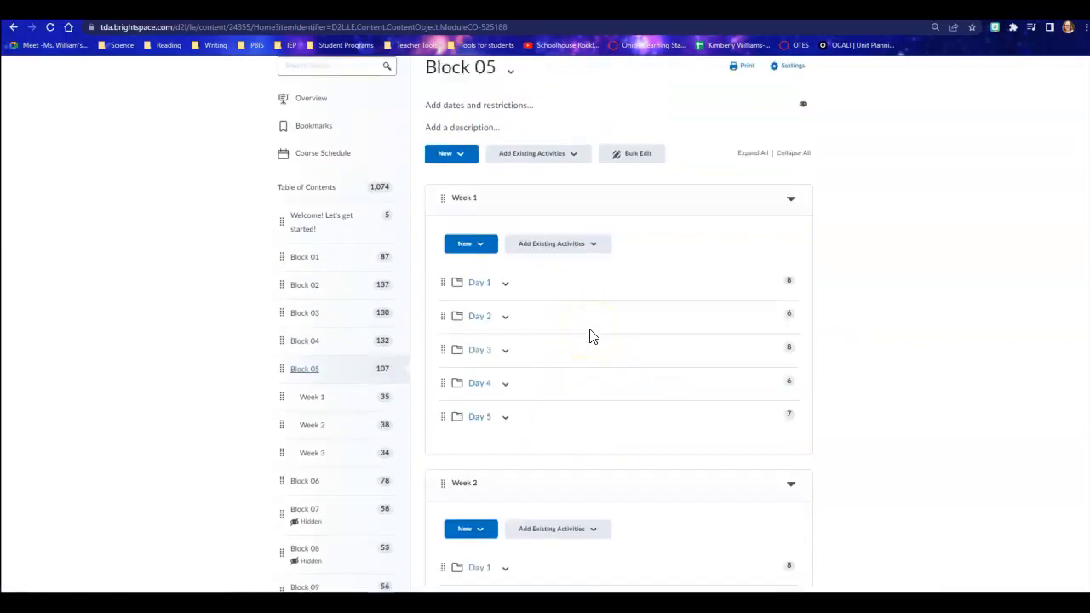
pyautogui.click(311, 397)
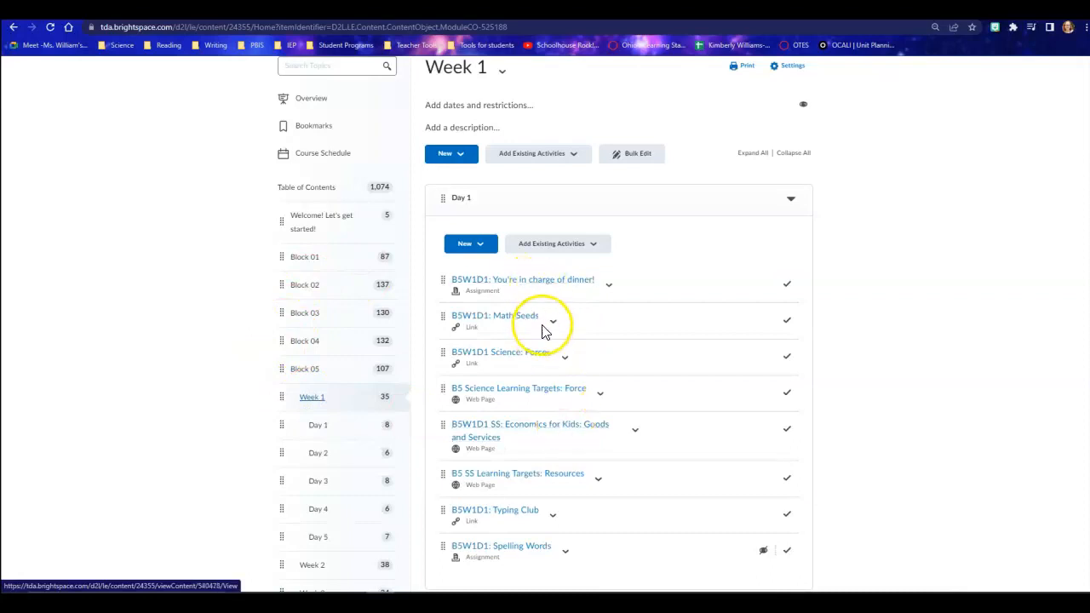
pyautogui.scroll(-1, 540, 329)
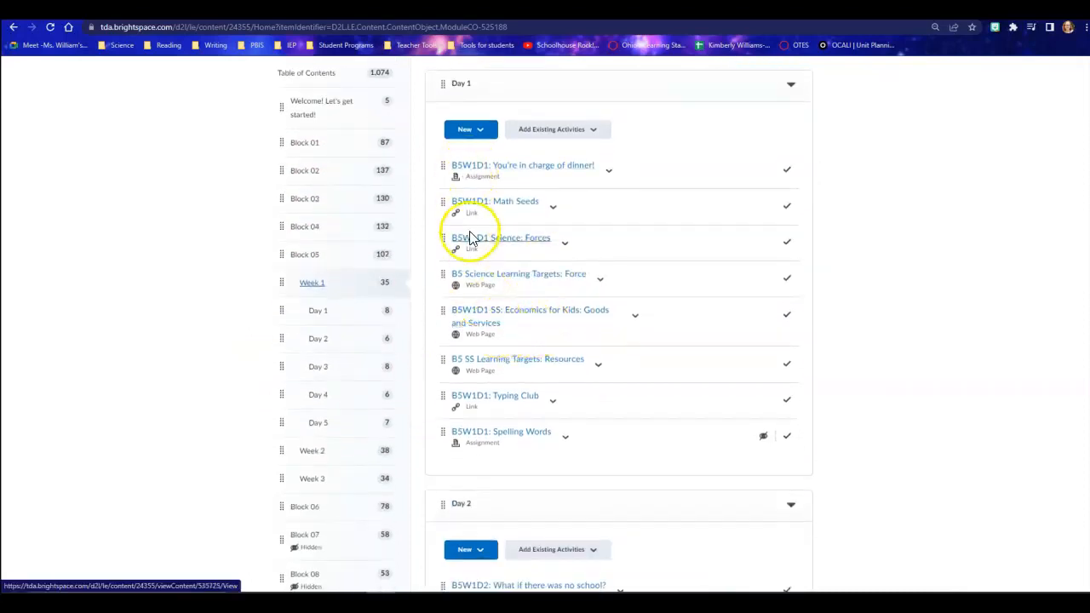
pyautogui.scroll(-1, 667, 426)
pyautogui.scroll(-3, 667, 426)
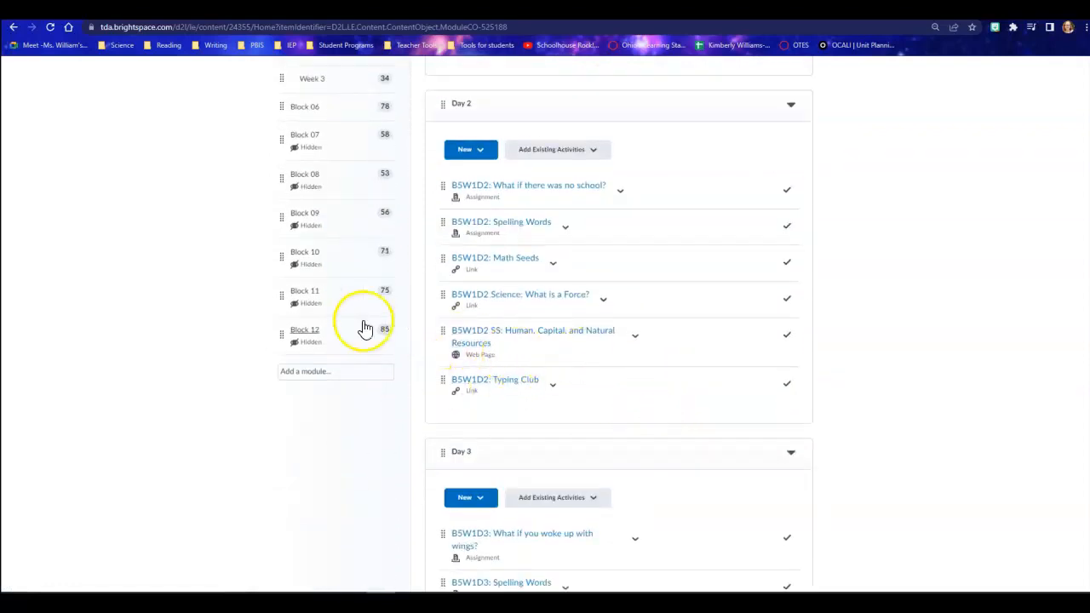
pyautogui.scroll(-3, 626, 409)
pyautogui.scroll(-1, 626, 412)
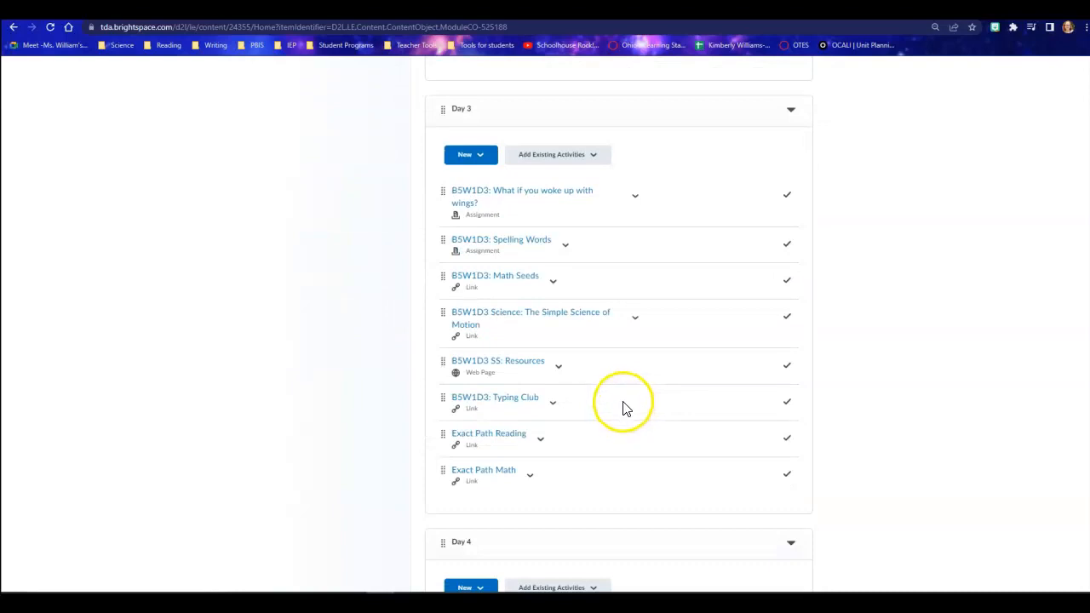
pyautogui.scroll(-4, 625, 411)
pyautogui.scroll(-4, 631, 400)
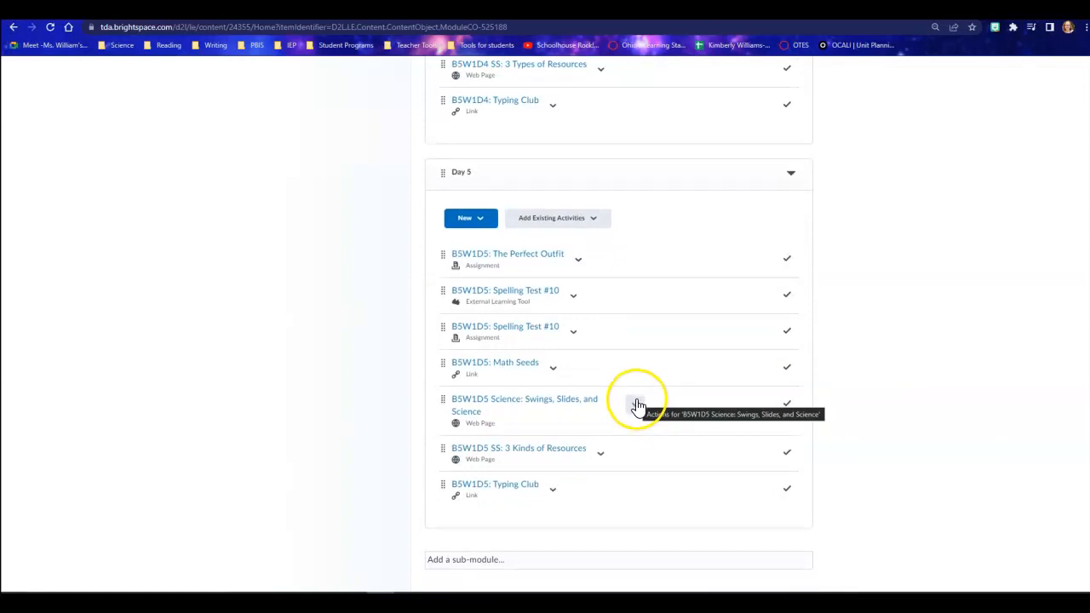
pyautogui.scroll(11, 639, 406)
pyautogui.scroll(4, 639, 405)
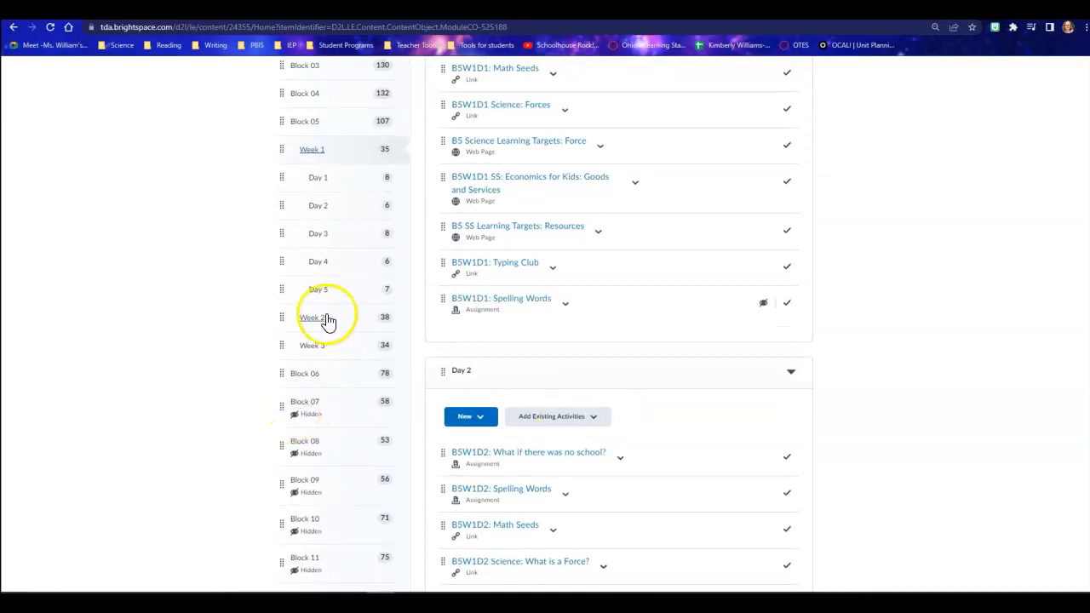
# Step: Open Day 1 of Week 3 in Block 05 and examine the learning goals and descriptions of its activities
pyautogui.click(311, 346)
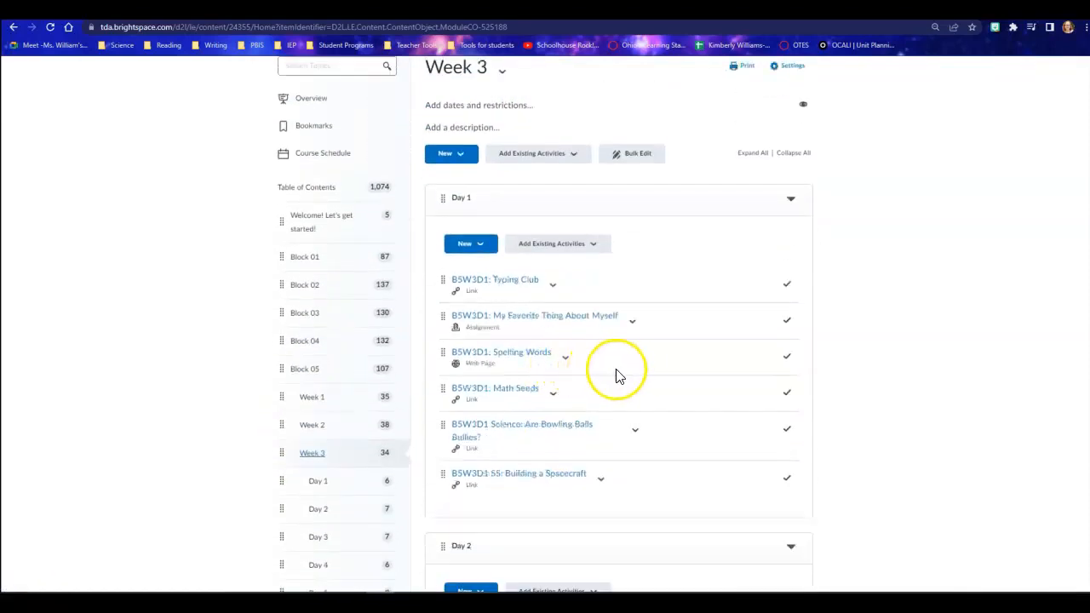
pyautogui.scroll(-3, 679, 388)
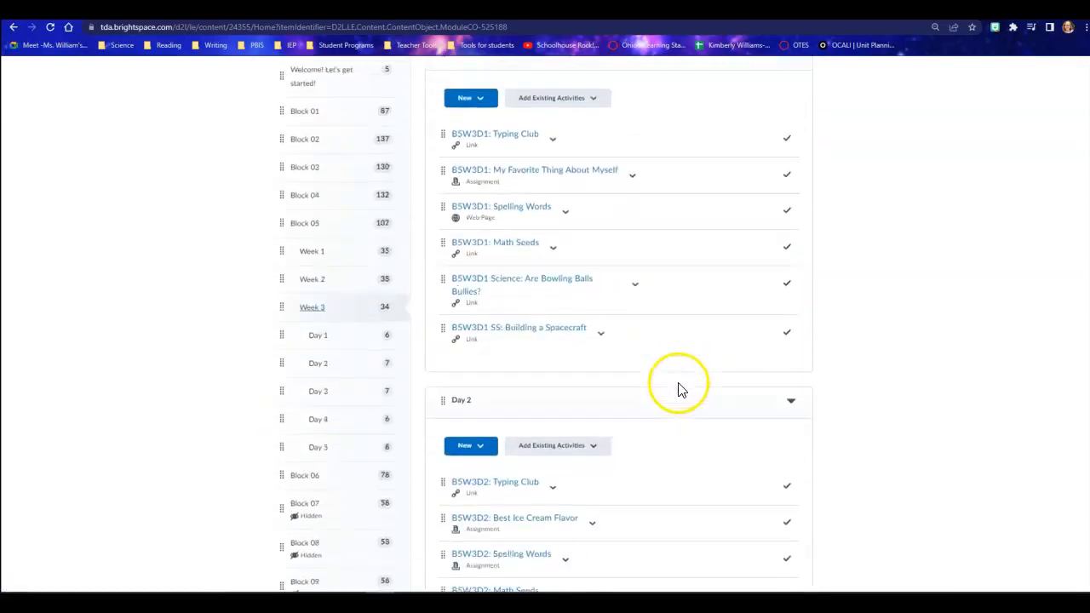
pyautogui.click(319, 313)
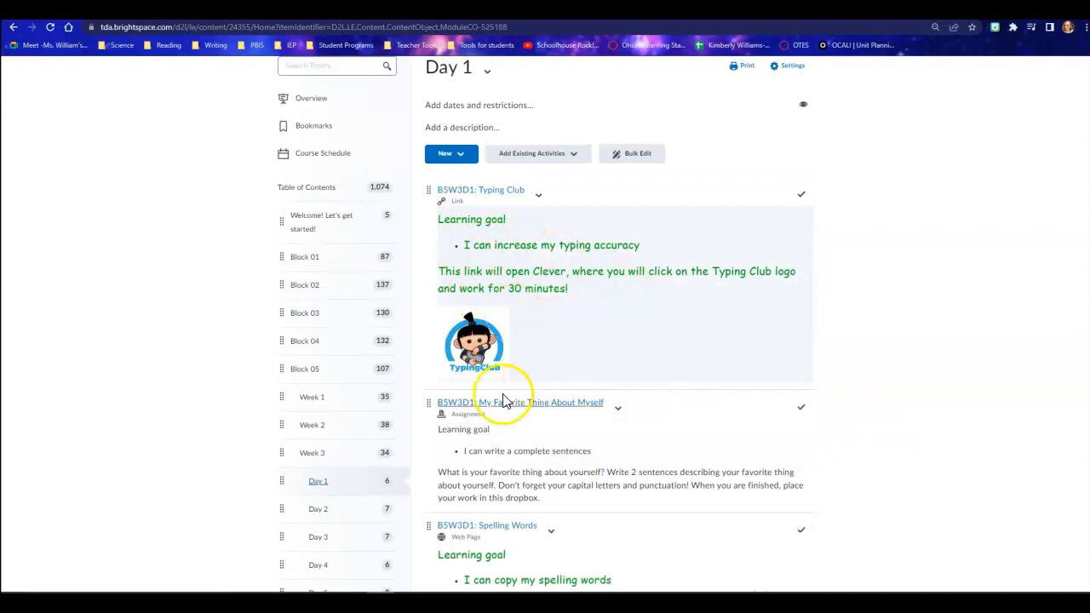
pyautogui.scroll(-5, 663, 416)
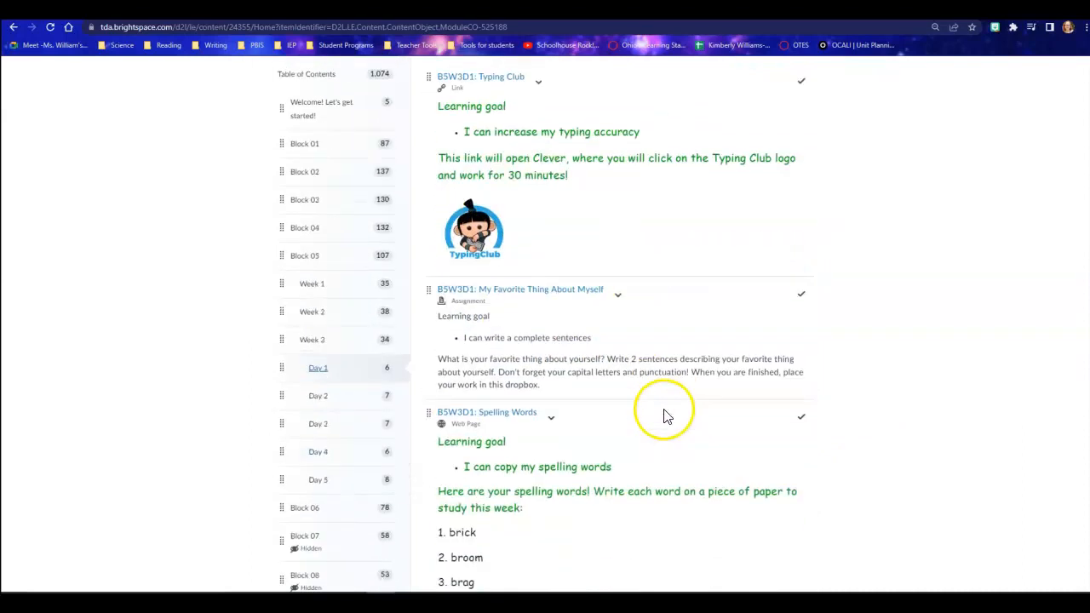
pyautogui.scroll(-2, 664, 420)
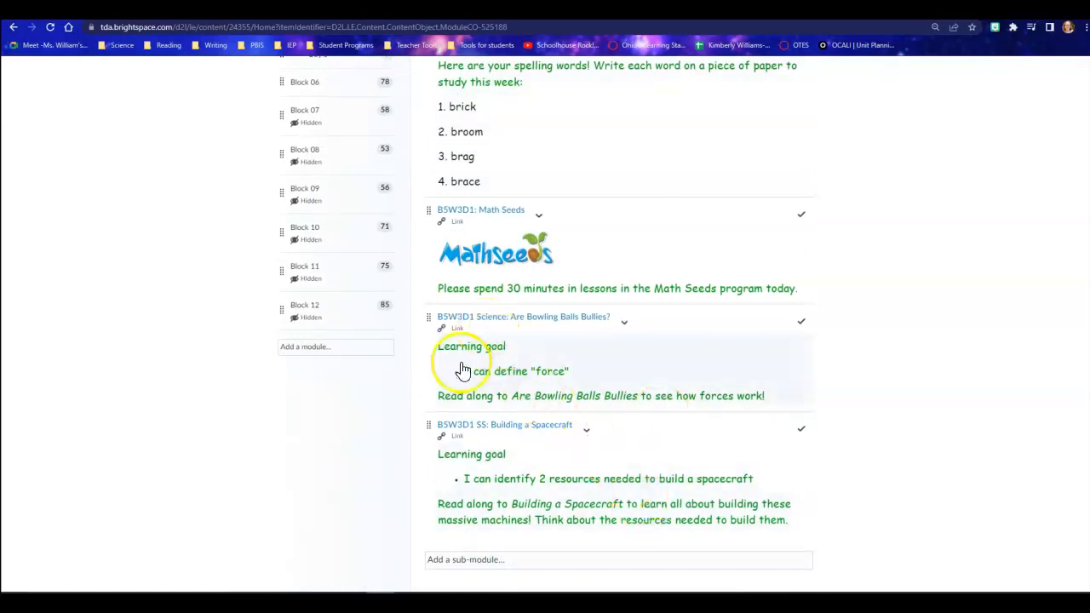
pyautogui.scroll(3, 477, 298)
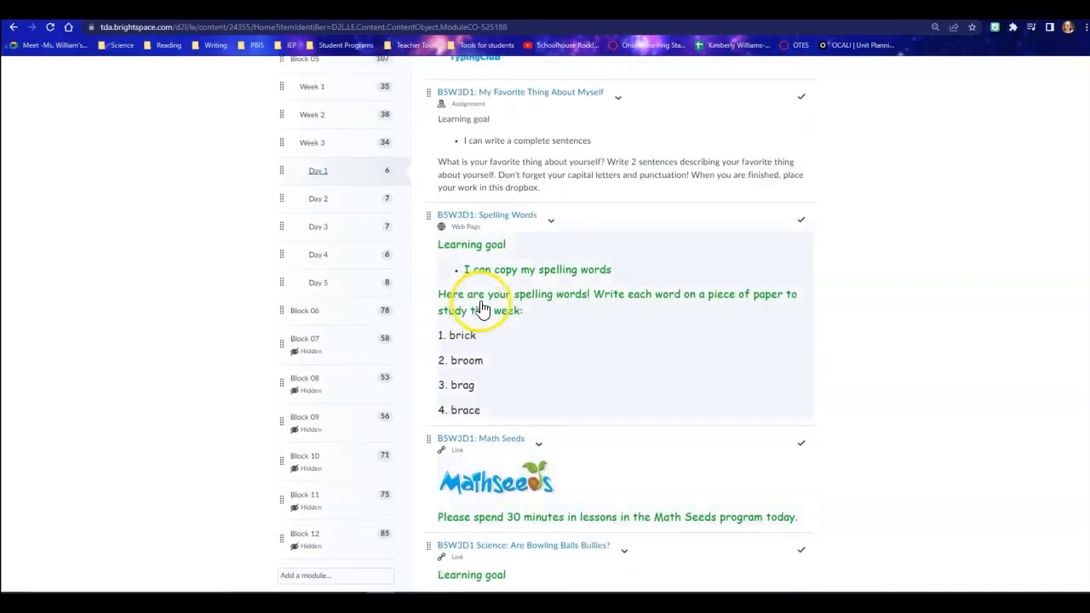
pyautogui.scroll(2, 489, 198)
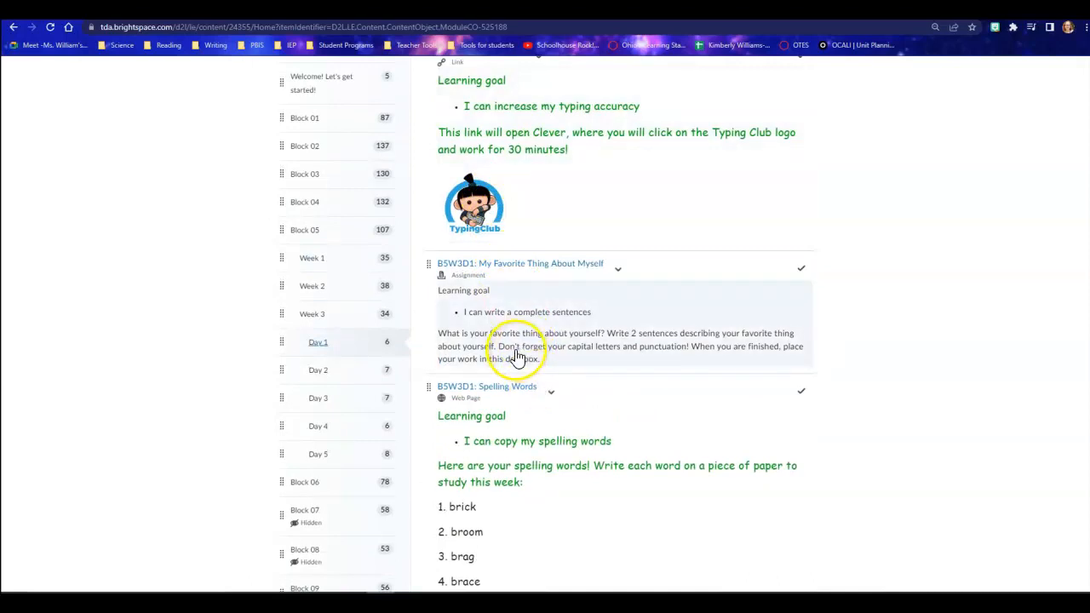
pyautogui.scroll(-2, 555, 379)
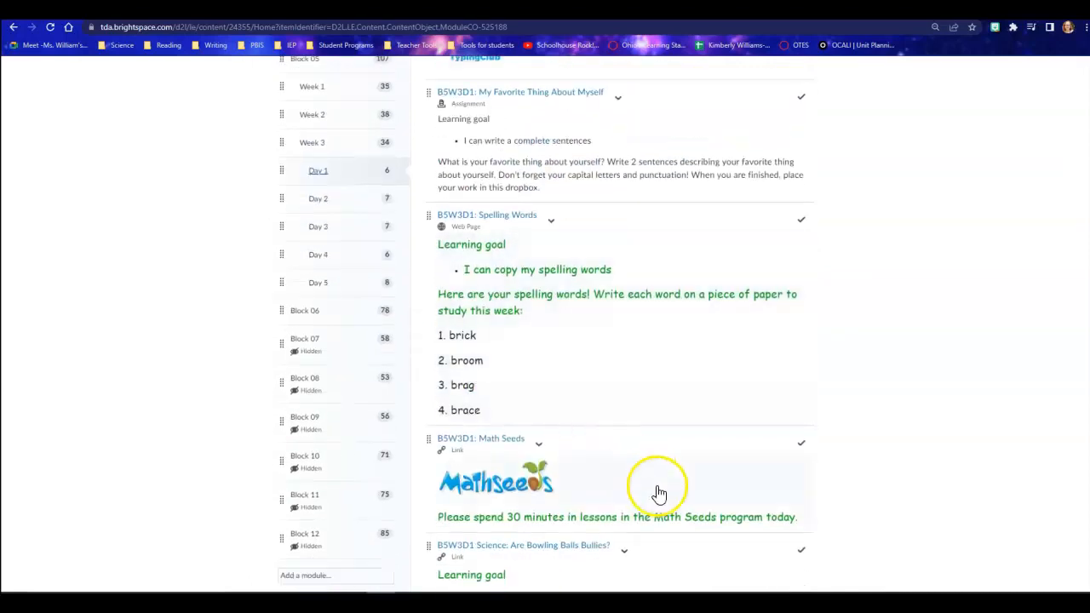
pyautogui.scroll(-3, 664, 511)
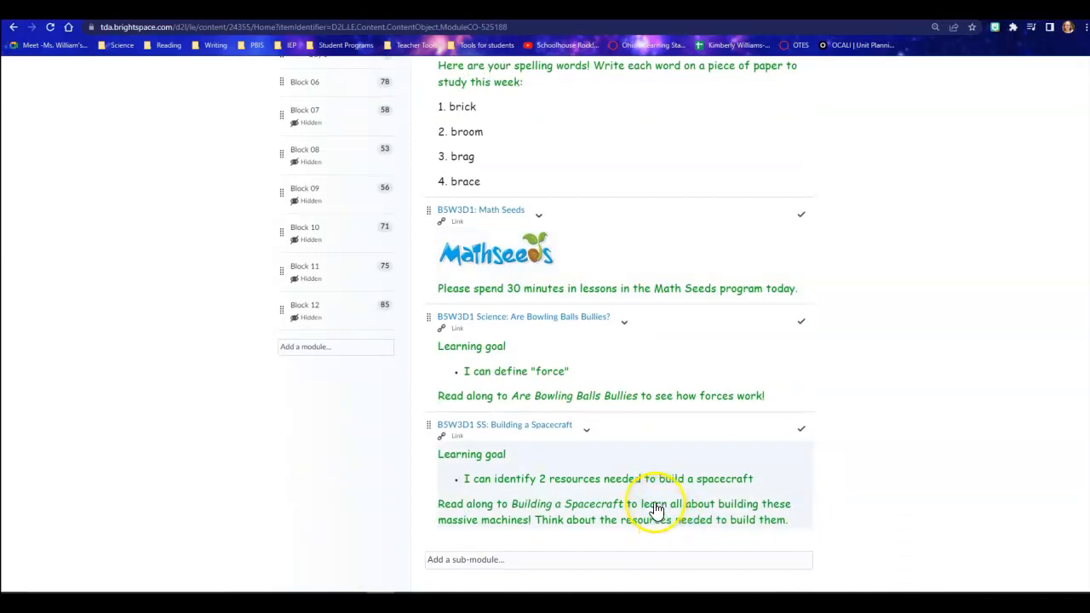
pyautogui.scroll(5, 655, 507)
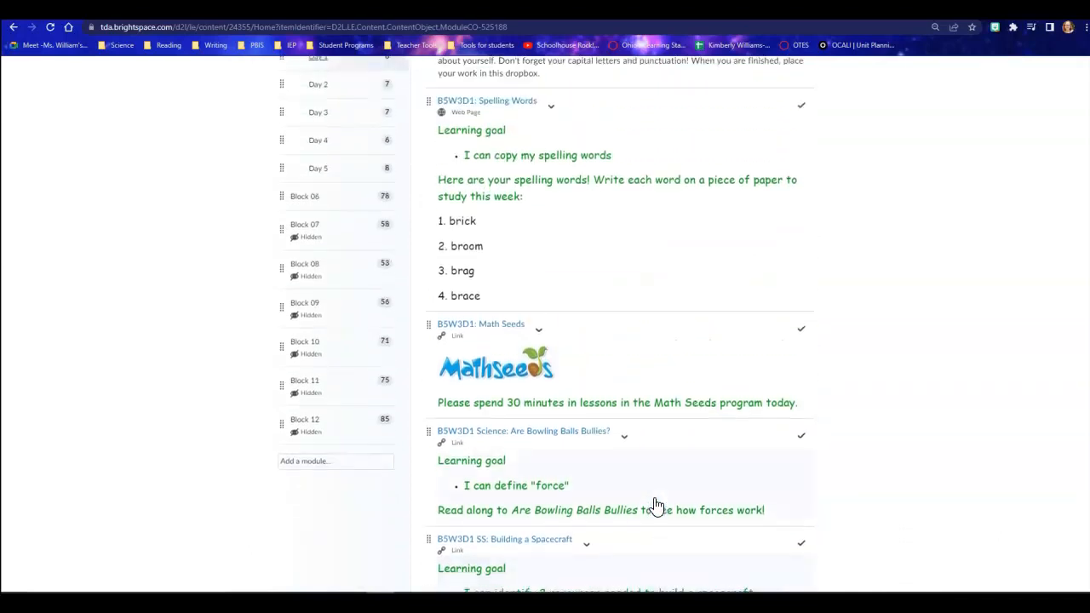
pyautogui.scroll(2, 655, 507)
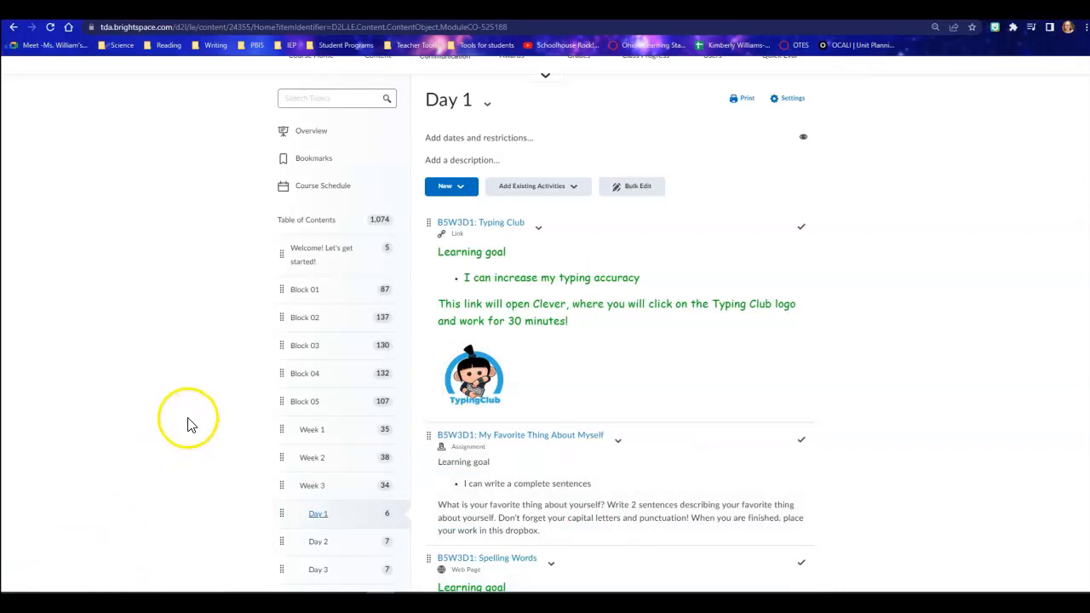
pyautogui.scroll(-4, 190, 426)
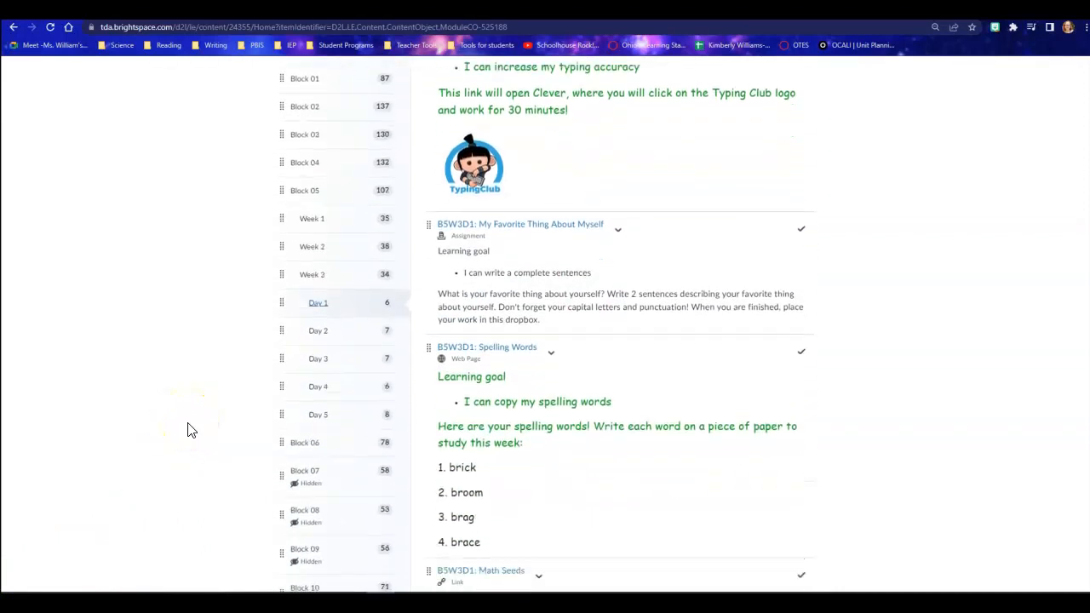
pyautogui.scroll(3, 189, 440)
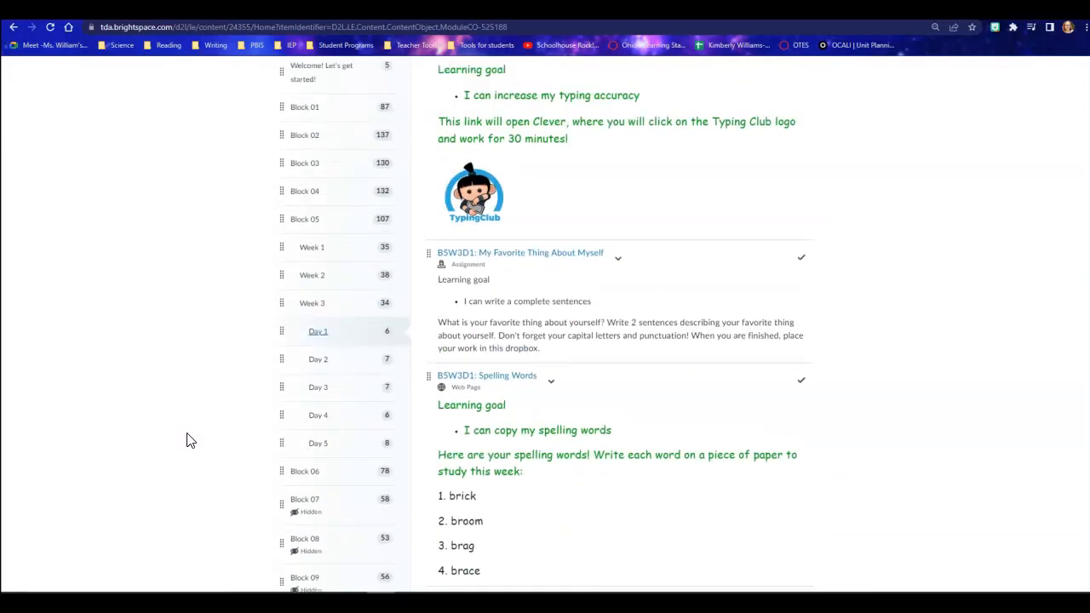